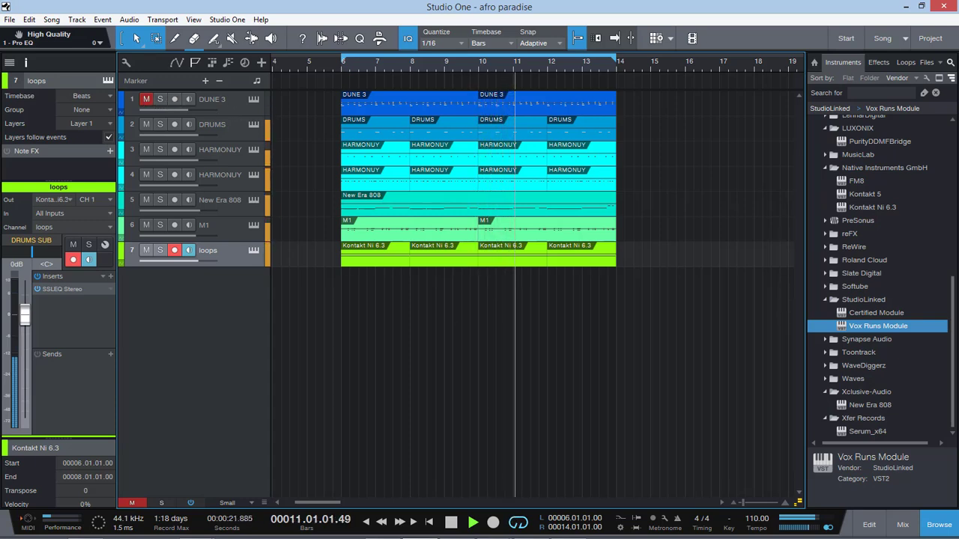
Step: Switch to the Chrome browser, look through the sample packs and courses on the Pristine Productions website, and return to its YouTube channel page
{"action": "mouse_move", "coordinate": [492, 528]}
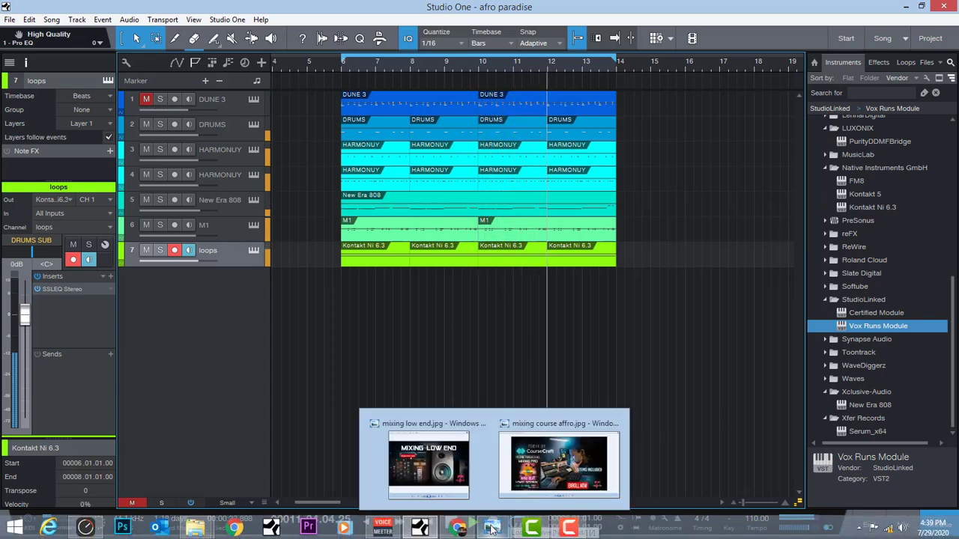
{"action": "left_click", "coordinate": [461, 530]}
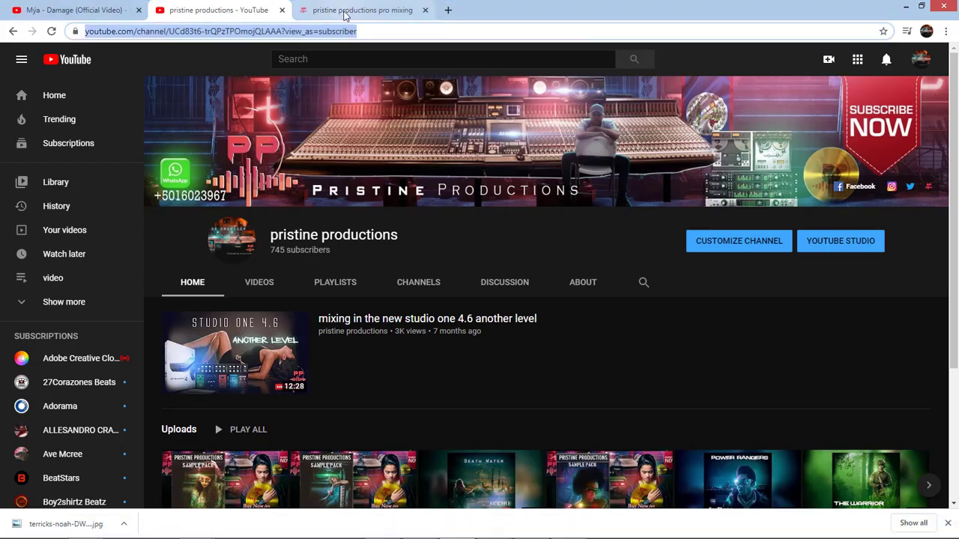
{"action": "left_click", "coordinate": [345, 13]}
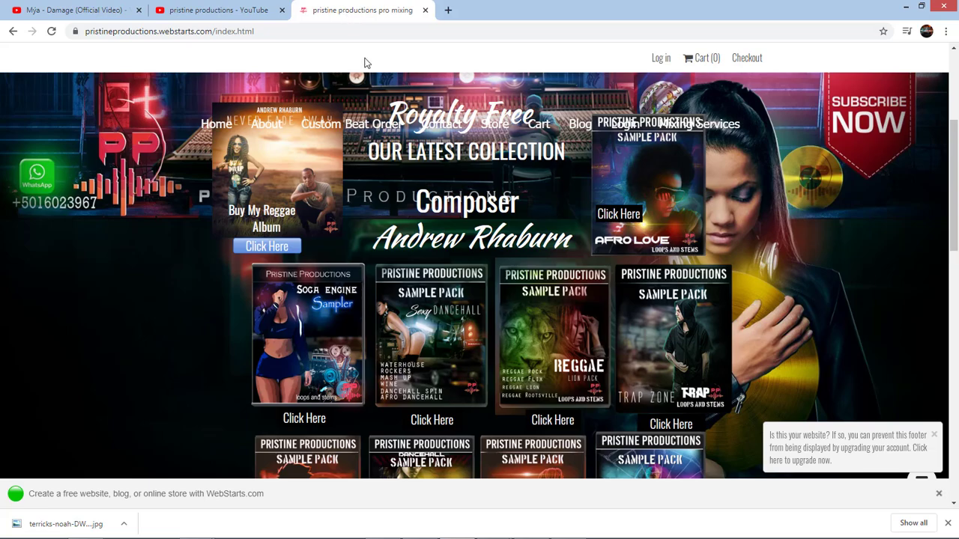
{"action": "scroll", "coordinate": [480, 241], "scroll_direction": "down", "scroll_amount": 5}
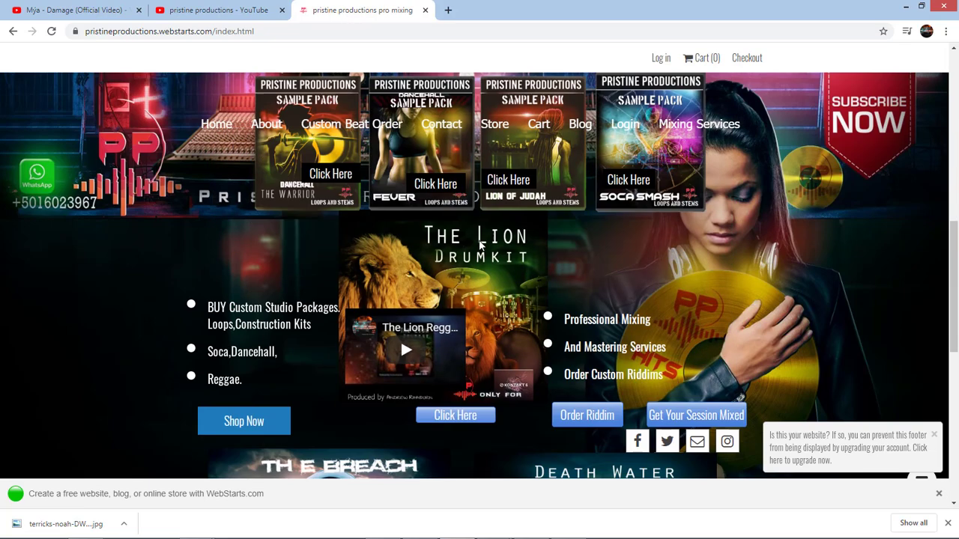
{"action": "scroll", "coordinate": [480, 243], "scroll_direction": "down", "scroll_amount": 5}
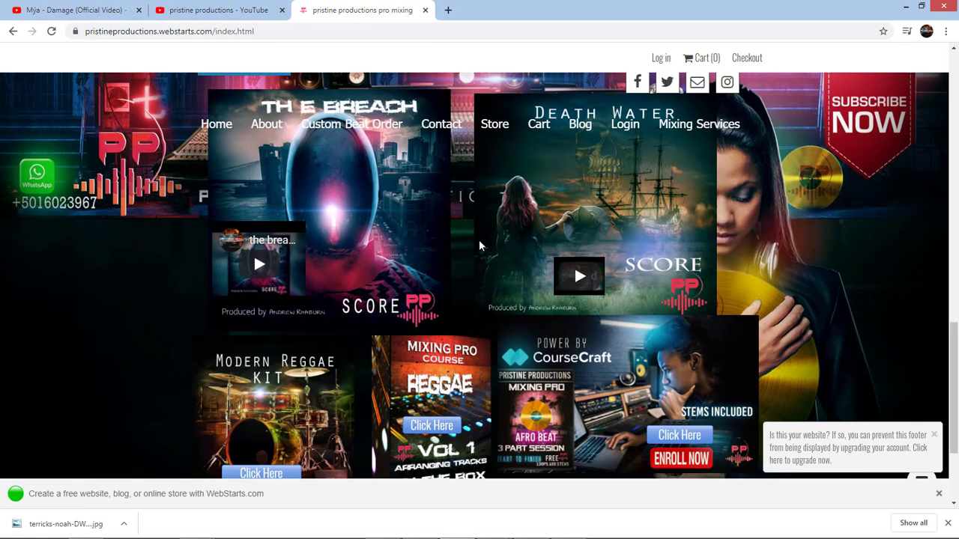
{"action": "scroll", "coordinate": [479, 245], "scroll_direction": "up", "scroll_amount": 1}
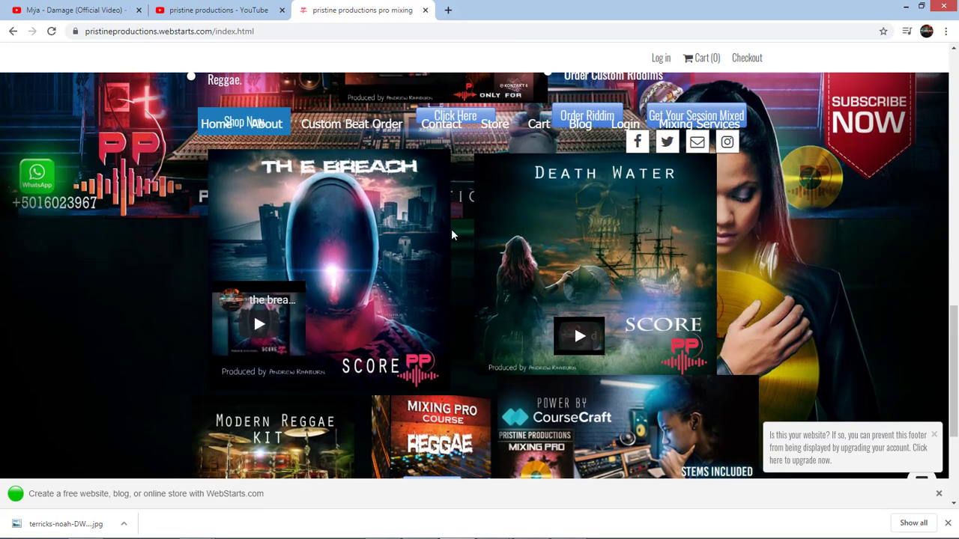
{"action": "scroll", "coordinate": [439, 234], "scroll_direction": "up", "scroll_amount": 10}
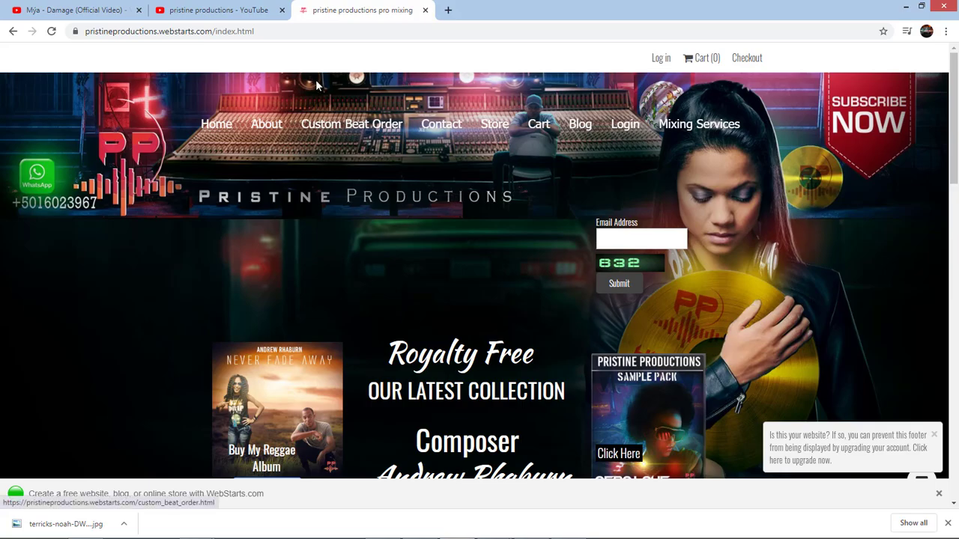
{"action": "left_click", "coordinate": [248, 12]}
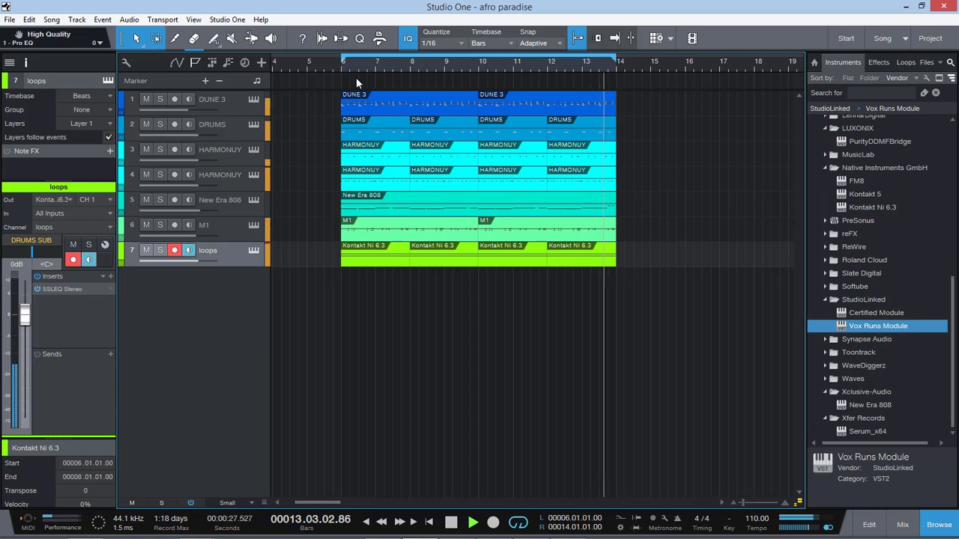
Step: Stop playback in Studio One, select and solo the DUNE 3 track, and play it from bar 6
{"action": "key", "text": "space"}
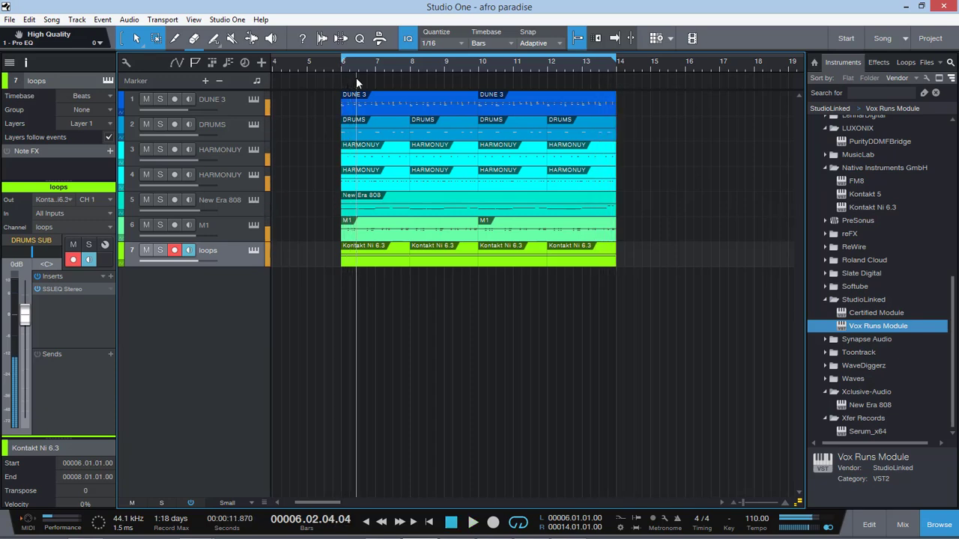
{"action": "left_click", "coordinate": [229, 99]}
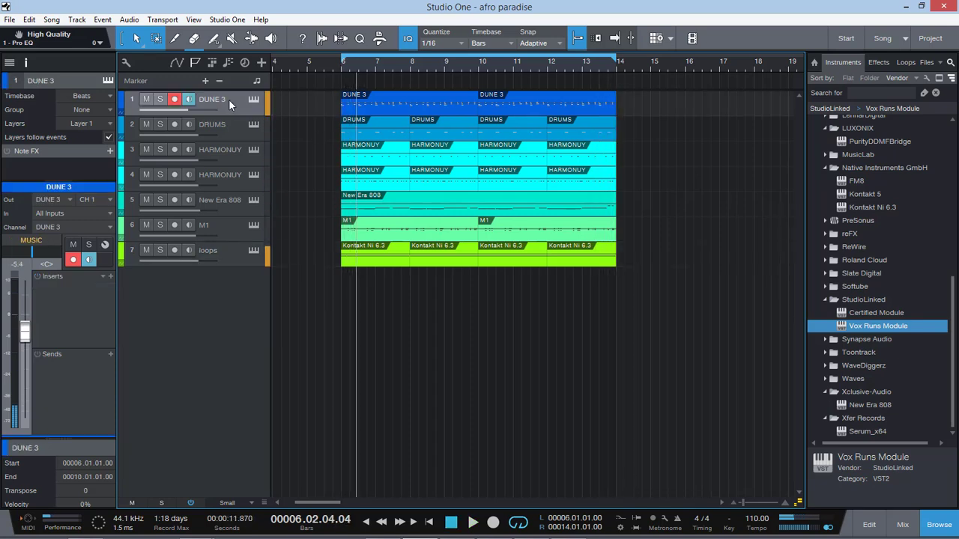
{"action": "left_click", "coordinate": [234, 258]}
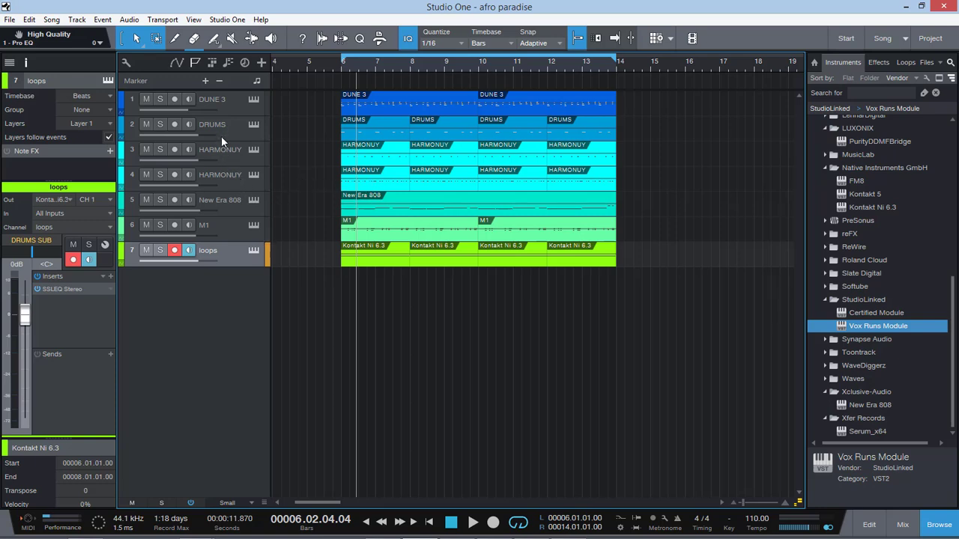
{"action": "left_click", "coordinate": [222, 100]}
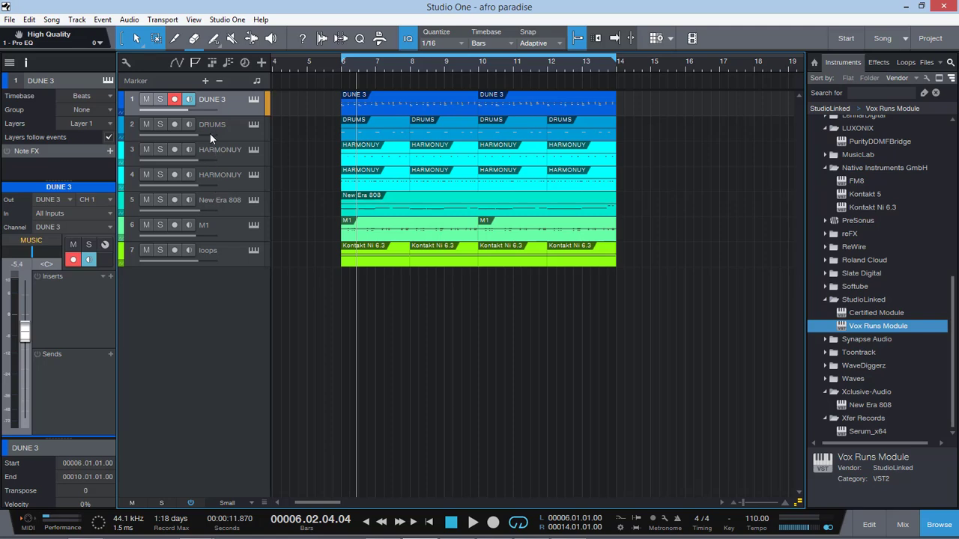
{"action": "left_click", "coordinate": [338, 70]}
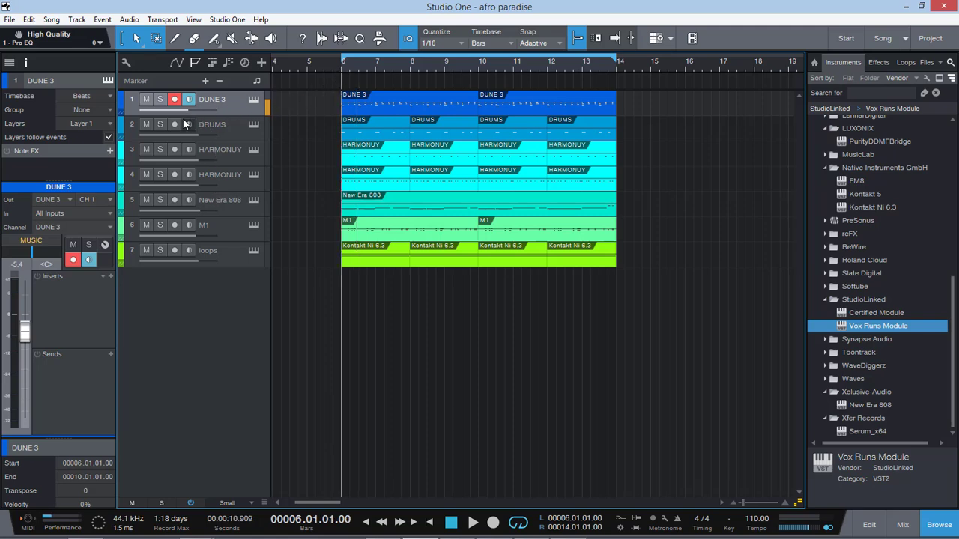
{"action": "left_click", "coordinate": [159, 99]}
{"action": "key", "text": "space"}
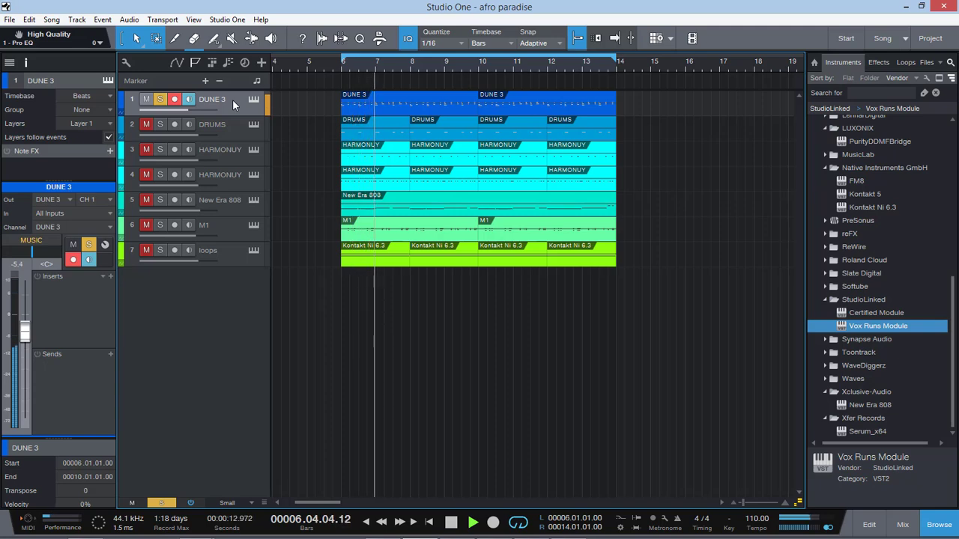
Step: Collapse the StudioLinked instrument folder and return the browser to its home page
{"action": "left_click", "coordinate": [827, 301]}
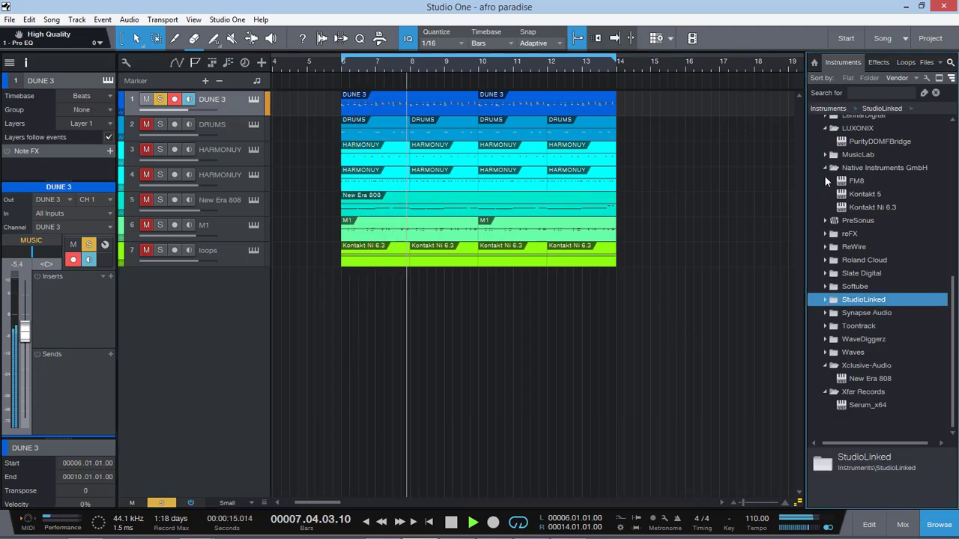
{"action": "left_click", "coordinate": [876, 63]}
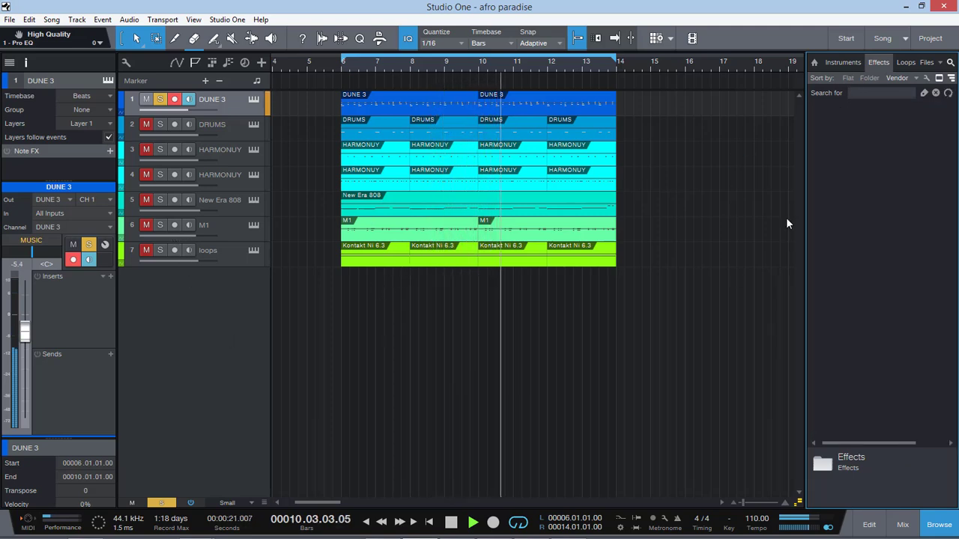
{"action": "left_click", "coordinate": [814, 62]}
{"action": "key", "text": "alt+space"}
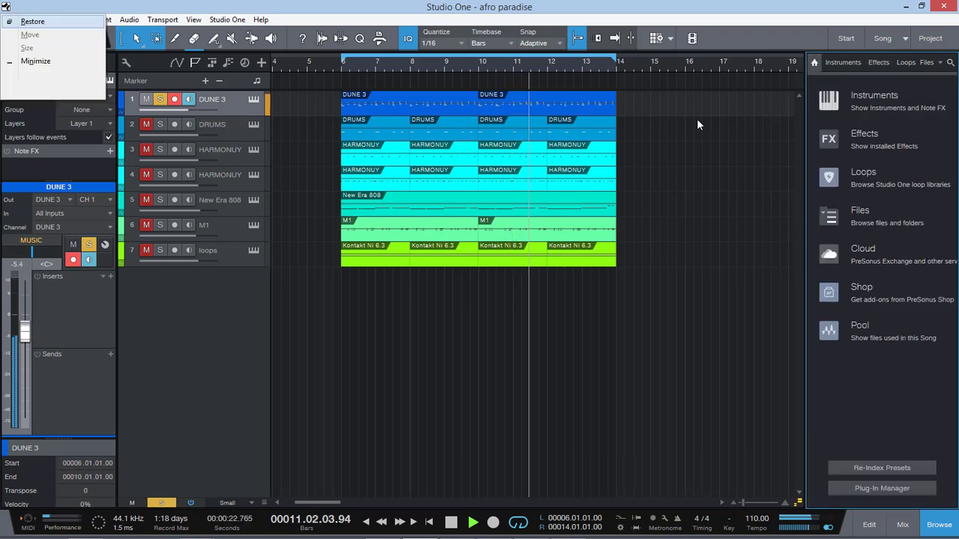
{"action": "key", "text": "Escape"}
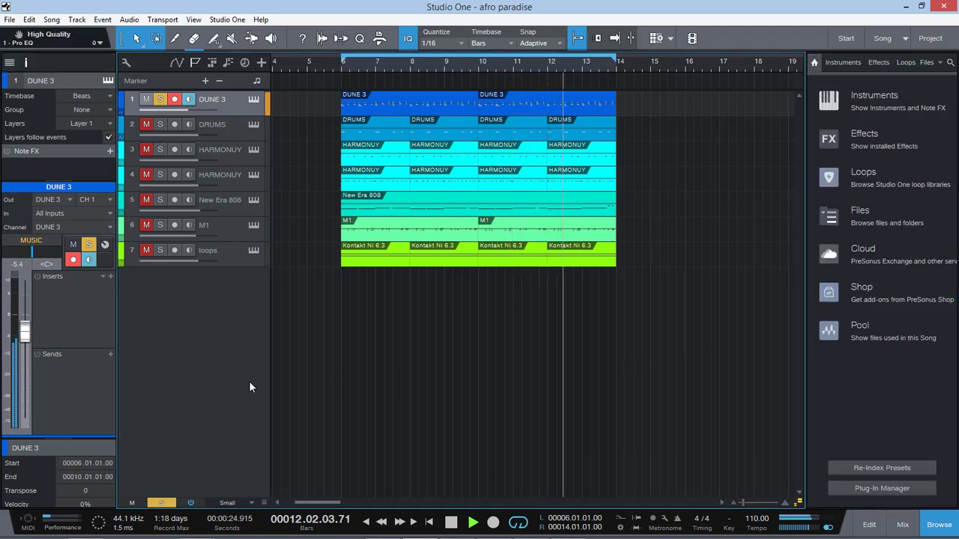
Step: Clear the DUNE 3 solo, then solo the DRUMS track and both HARMONUY tracks while playing from bar 6
{"action": "key", "text": "space"}
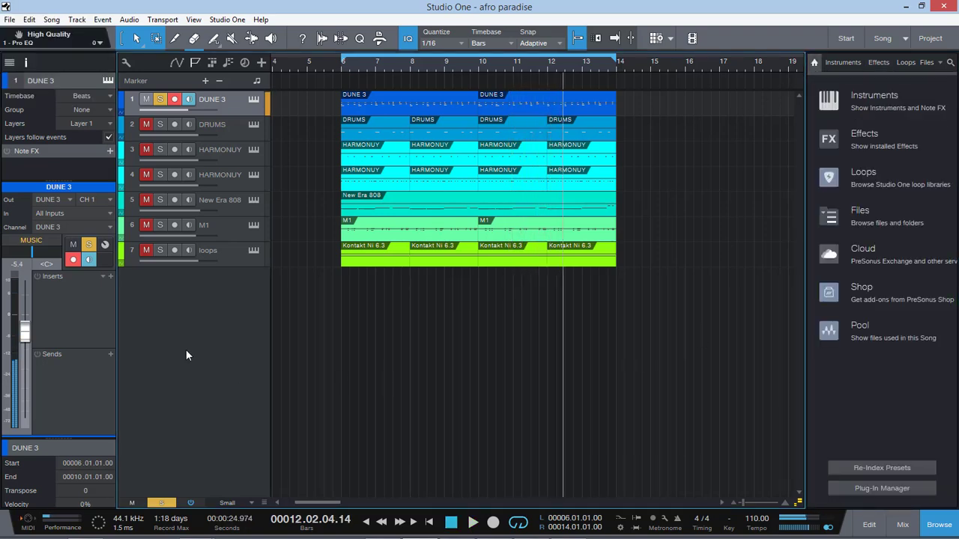
{"action": "left_click", "coordinate": [161, 503]}
{"action": "left_click", "coordinate": [160, 124]}
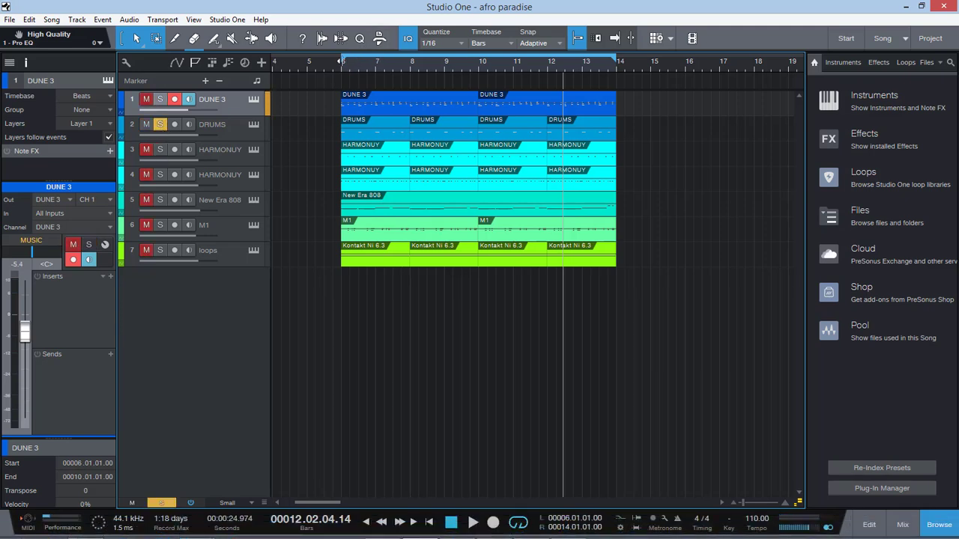
{"action": "left_click", "coordinate": [338, 61]}
{"action": "key", "text": "space"}
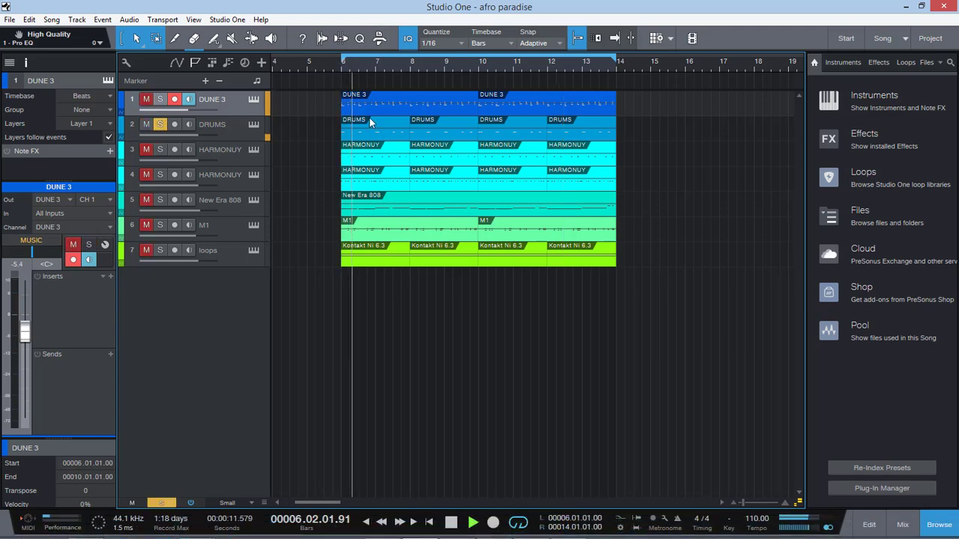
{"action": "left_click", "coordinate": [159, 149]}
{"action": "left_click", "coordinate": [159, 174]}
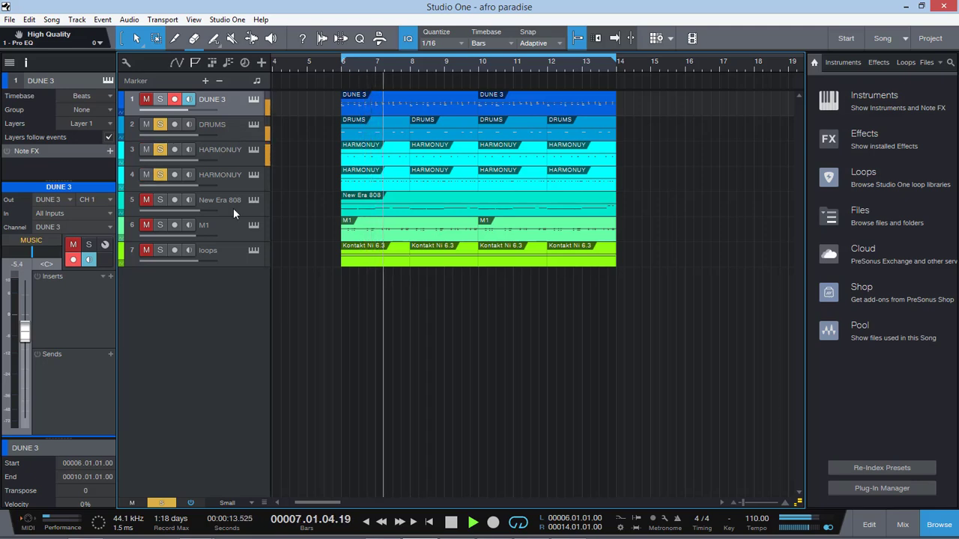
Step: Solo the loops channel and the DRUM COMP bus in the mixing console, and close the console
{"action": "left_click", "coordinate": [903, 527]}
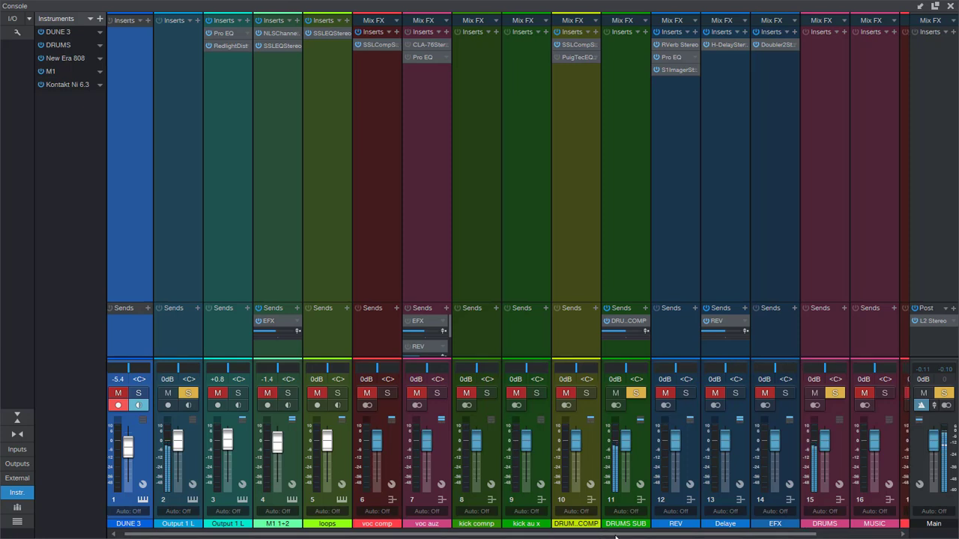
{"action": "scroll", "coordinate": [606, 533], "scroll_direction": "right", "scroll_amount": 1}
{"action": "left_click", "coordinate": [546, 394]}
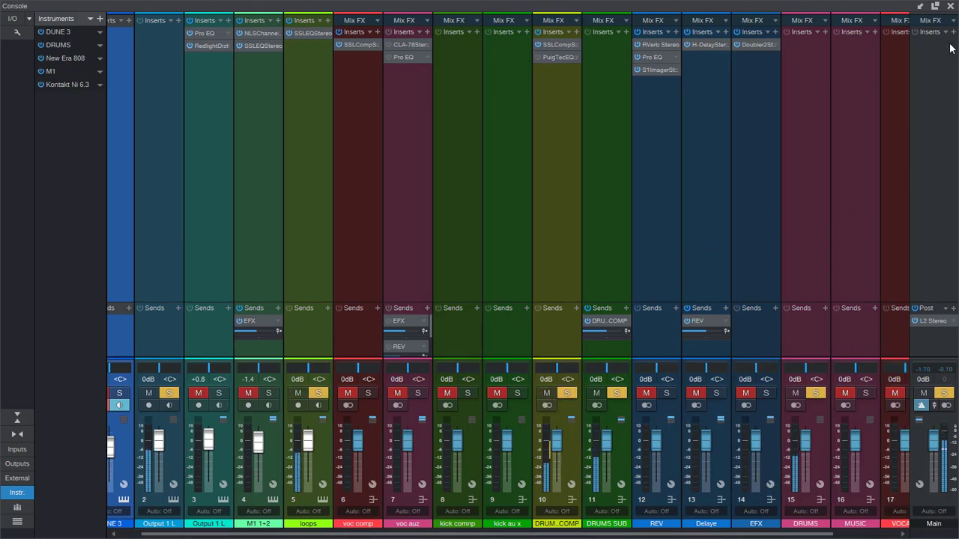
{"action": "left_click", "coordinate": [952, 8]}
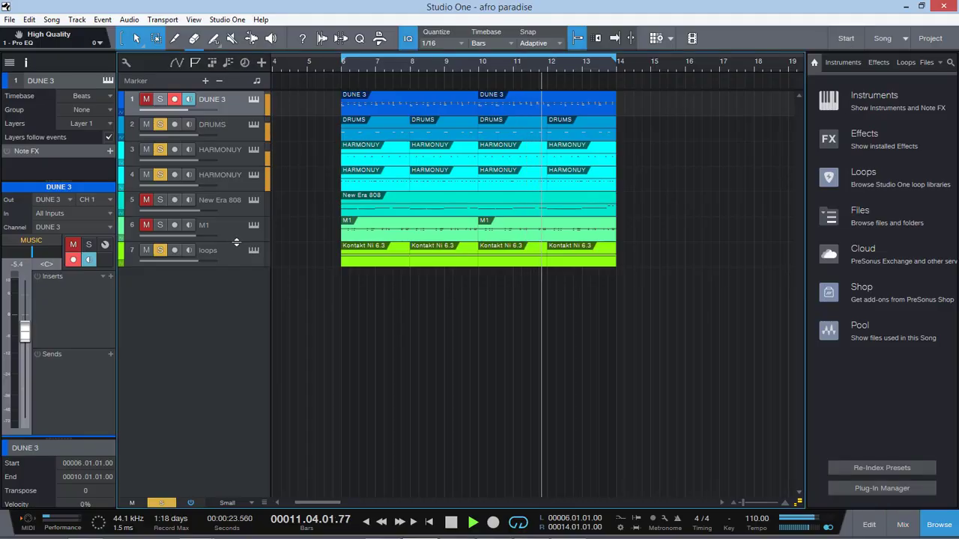
Step: Select the DRUMS, first HARMONUY and loops tracks in turn during playback to point out the percussion parts
{"action": "left_click", "coordinate": [219, 128]}
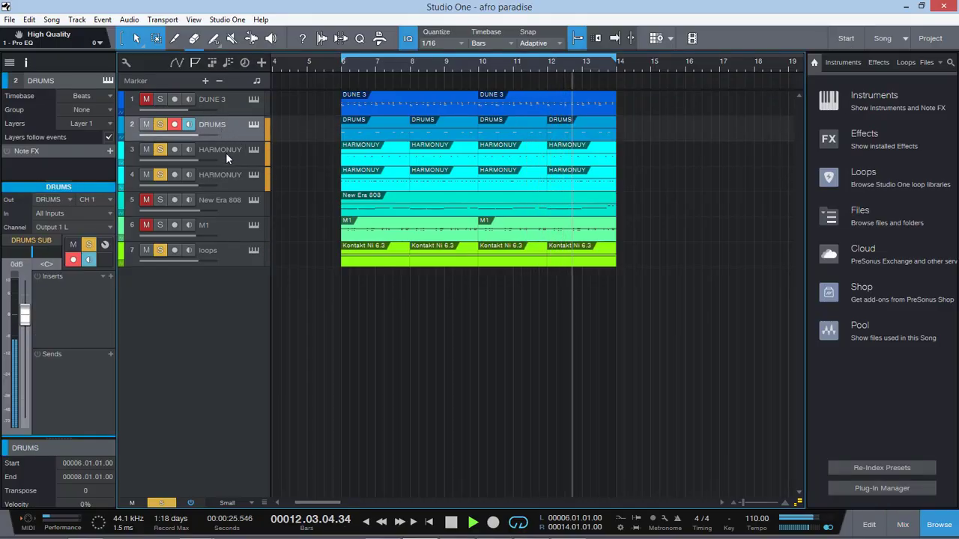
{"action": "left_click", "coordinate": [226, 155]}
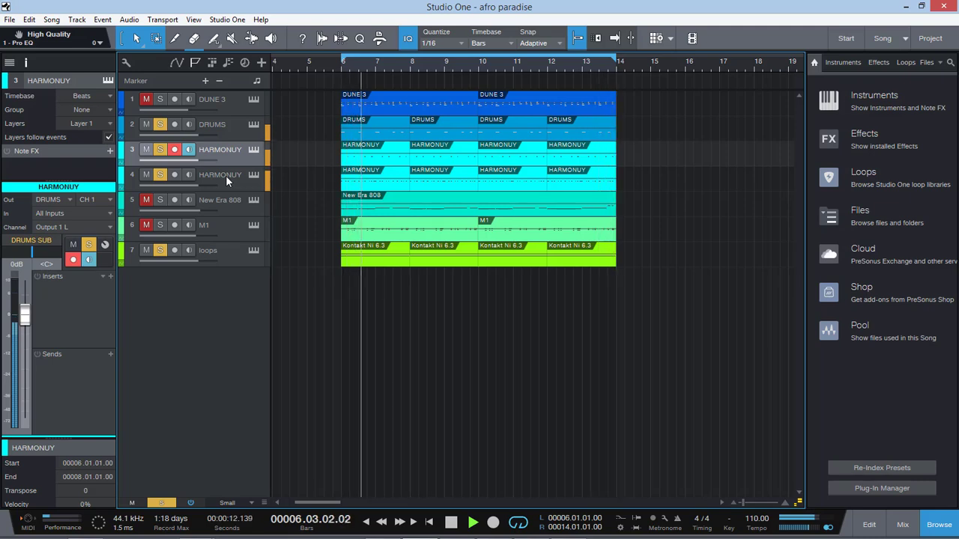
{"action": "left_click", "coordinate": [233, 257]}
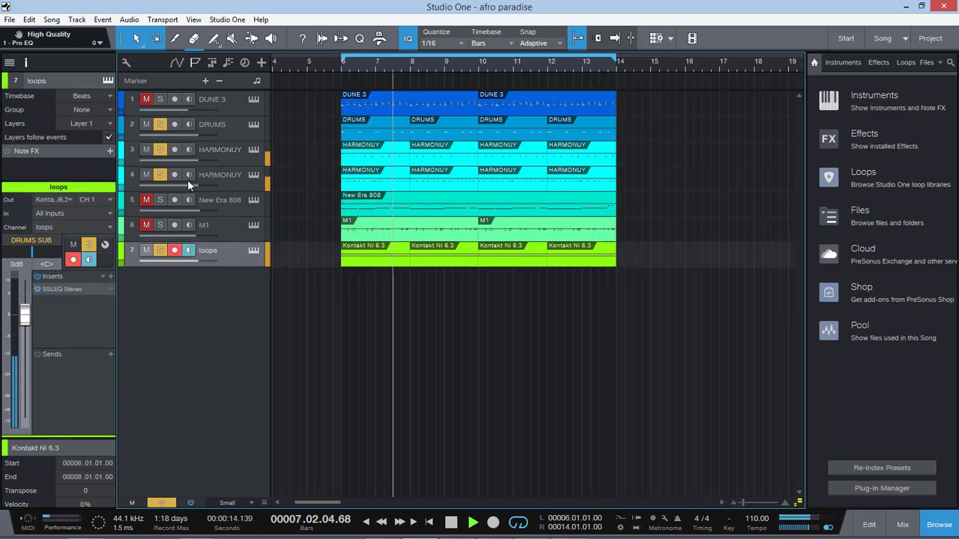
Step: Mute the DRUMS and both HARMONUY tracks to audition the loops track alone, and solo those three tracks again
{"action": "left_click", "coordinate": [145, 125]}
{"action": "left_click", "coordinate": [145, 151]}
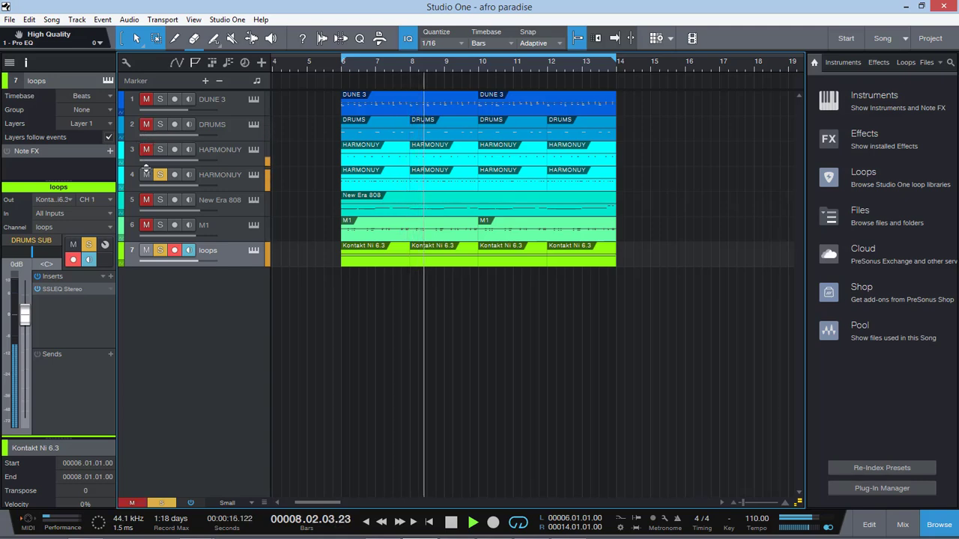
{"action": "left_click", "coordinate": [146, 175]}
{"action": "left_click", "coordinate": [160, 174]}
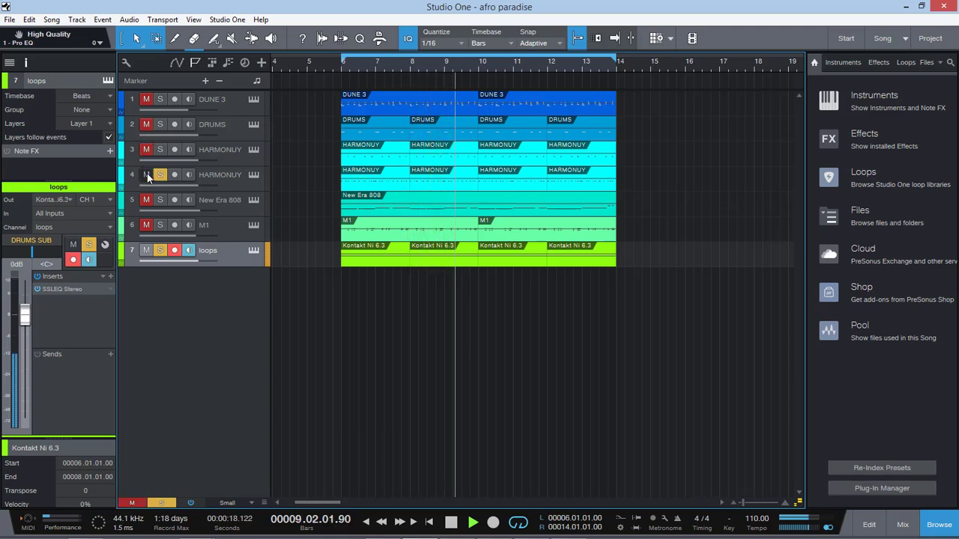
{"action": "left_click", "coordinate": [160, 150]}
{"action": "left_click", "coordinate": [160, 124]}
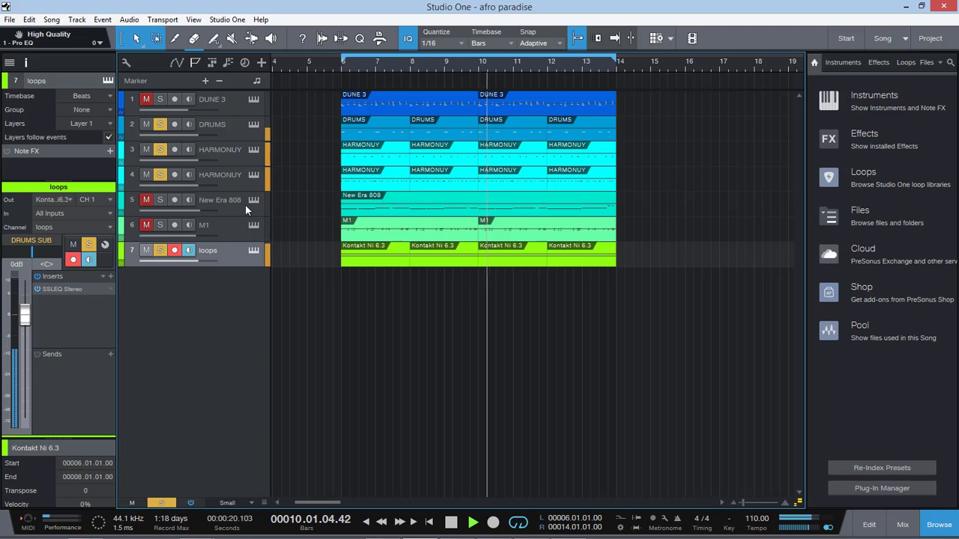
Step: Select the DRUMS track, and select the DRUMS bus on channel 15 in the mixing console
{"action": "left_click", "coordinate": [226, 129]}
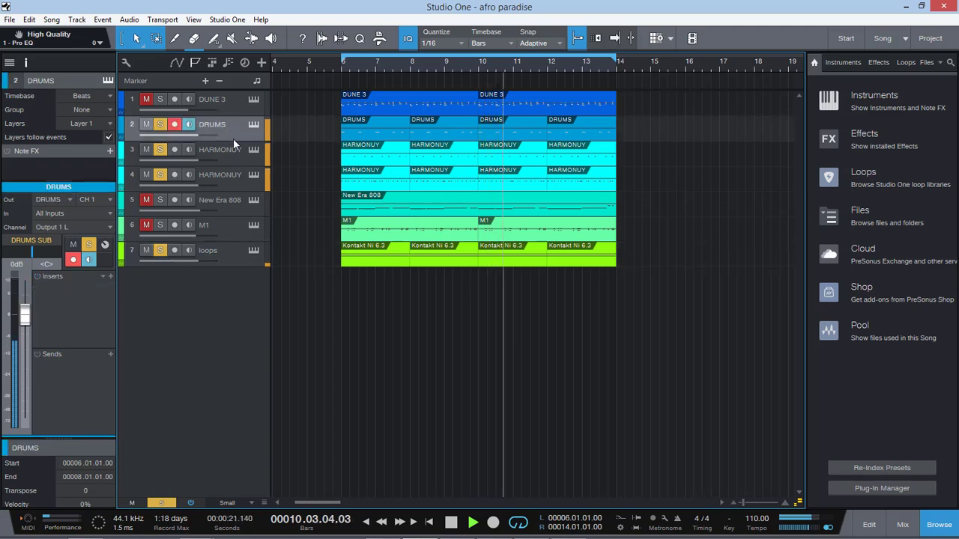
{"action": "left_click", "coordinate": [903, 524]}
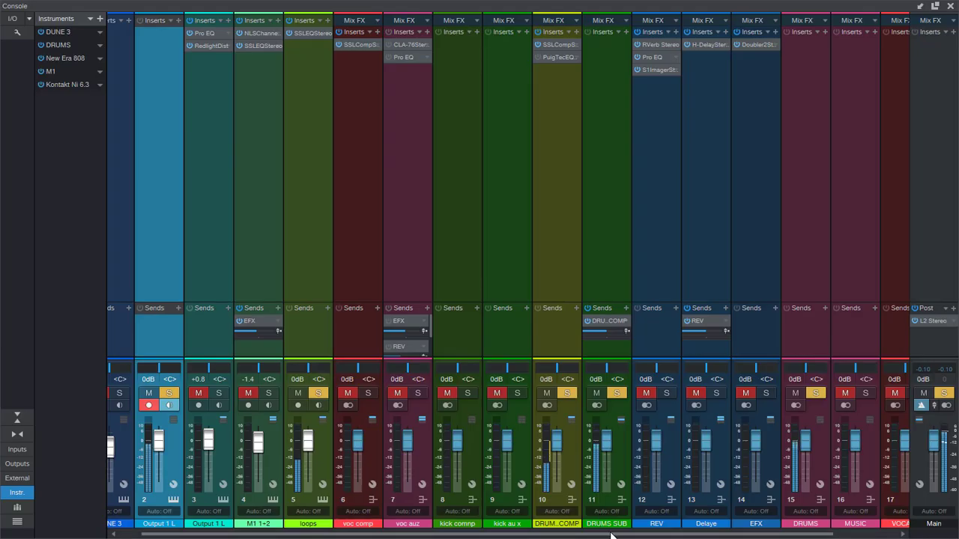
{"action": "scroll", "coordinate": [610, 533], "scroll_direction": "right", "scroll_amount": 3}
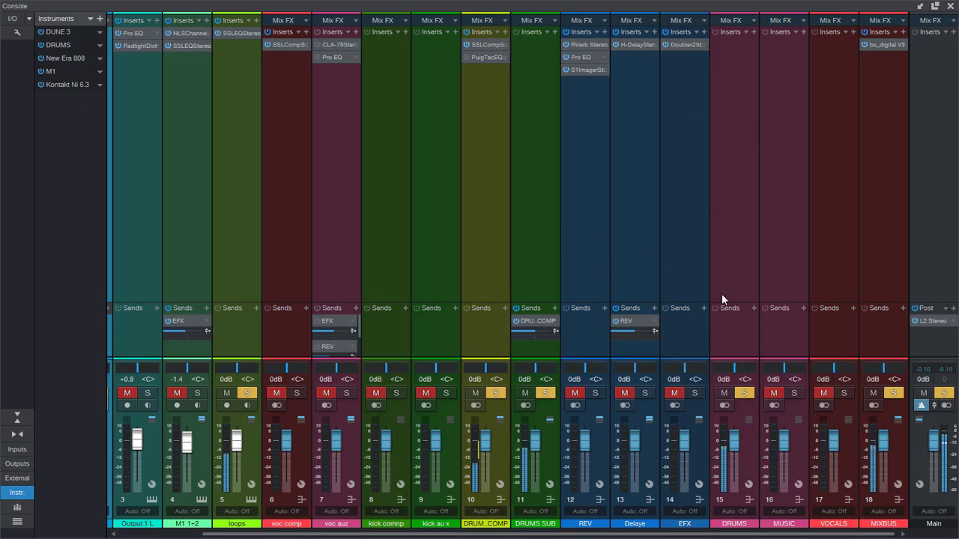
{"action": "left_click", "coordinate": [746, 468]}
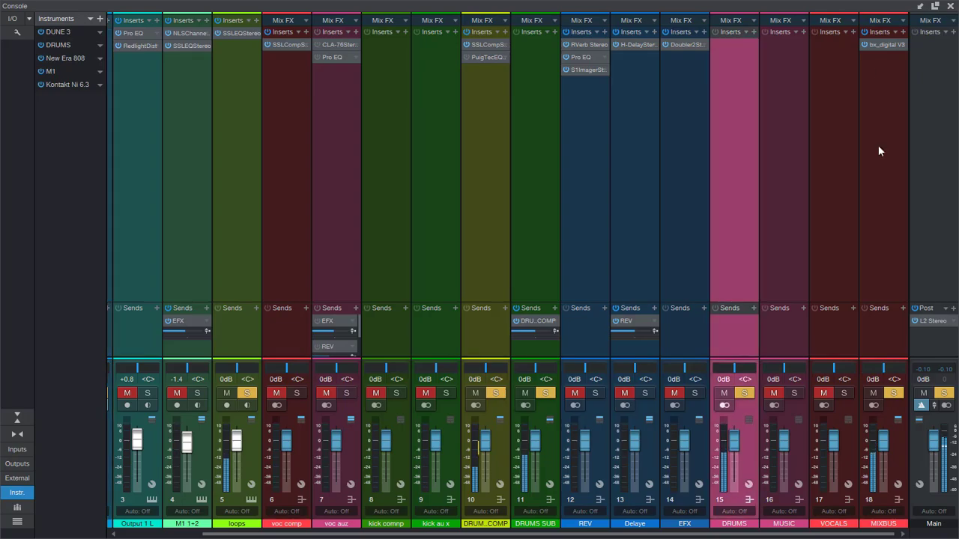
Step: Close the mixing console, select the first HARMONUY track, and unmute and select the New Era 808 track
{"action": "left_click", "coordinate": [950, 7]}
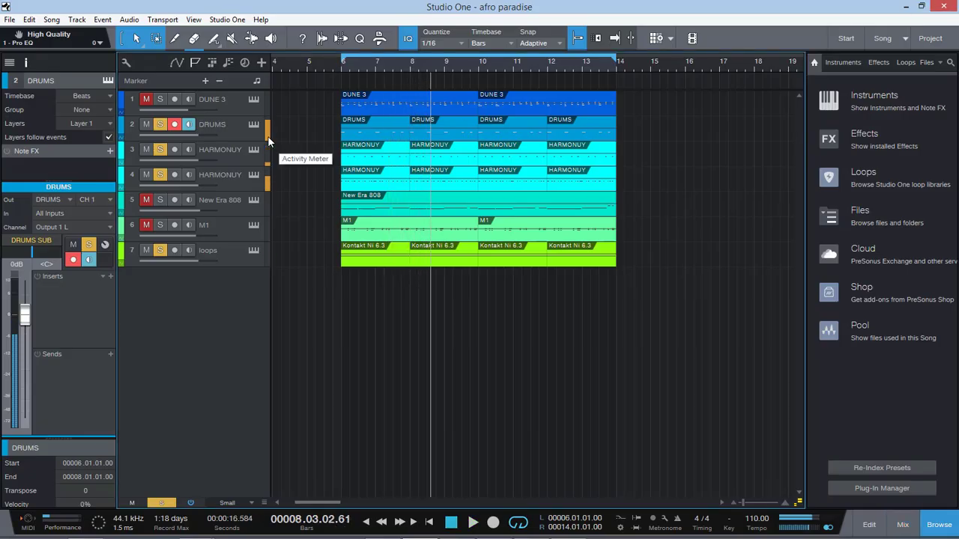
{"action": "left_click", "coordinate": [228, 147]}
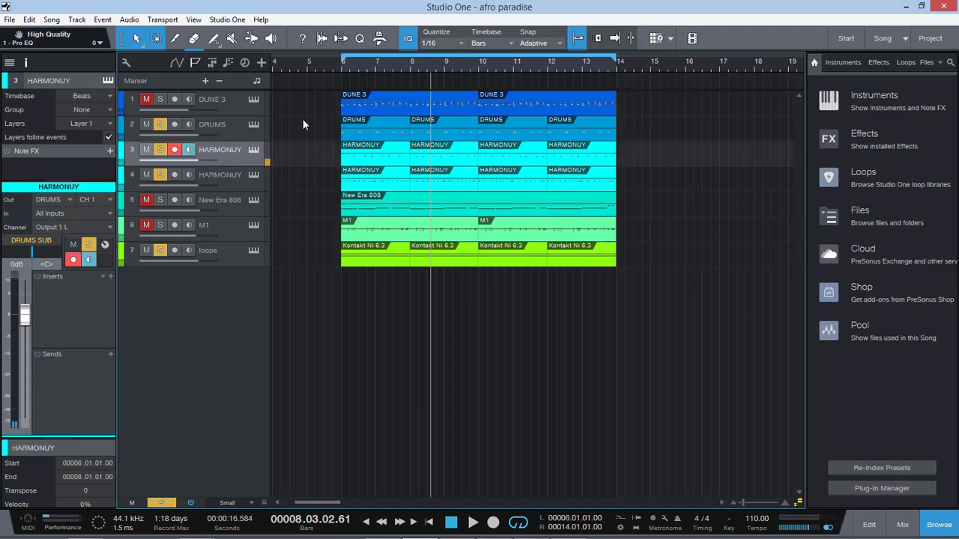
{"action": "left_click", "coordinate": [146, 199]}
{"action": "left_click", "coordinate": [219, 206]}
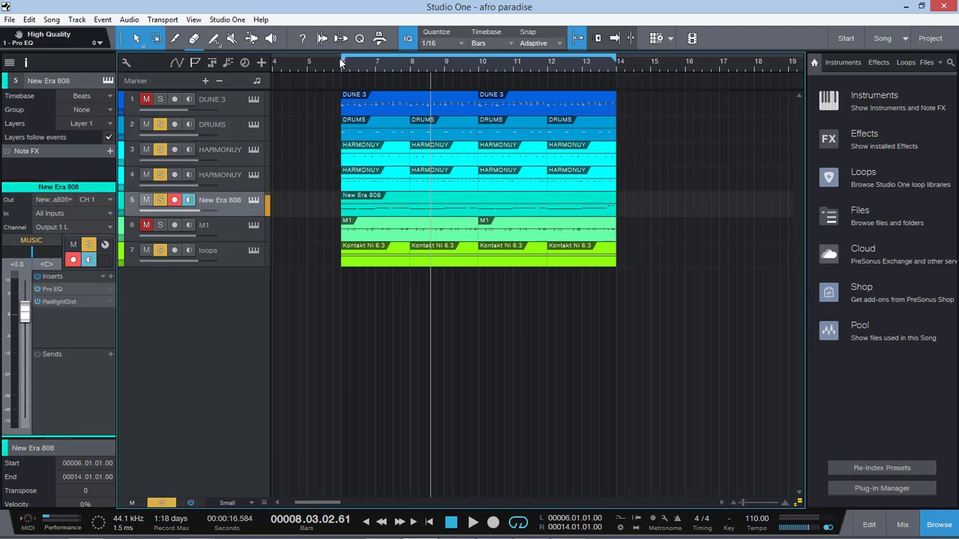
Step: Play the New Era 808 with the percussion tracks from bar 6 to audition how they sound together
{"action": "left_click", "coordinate": [341, 63]}
{"action": "key", "text": "space"}
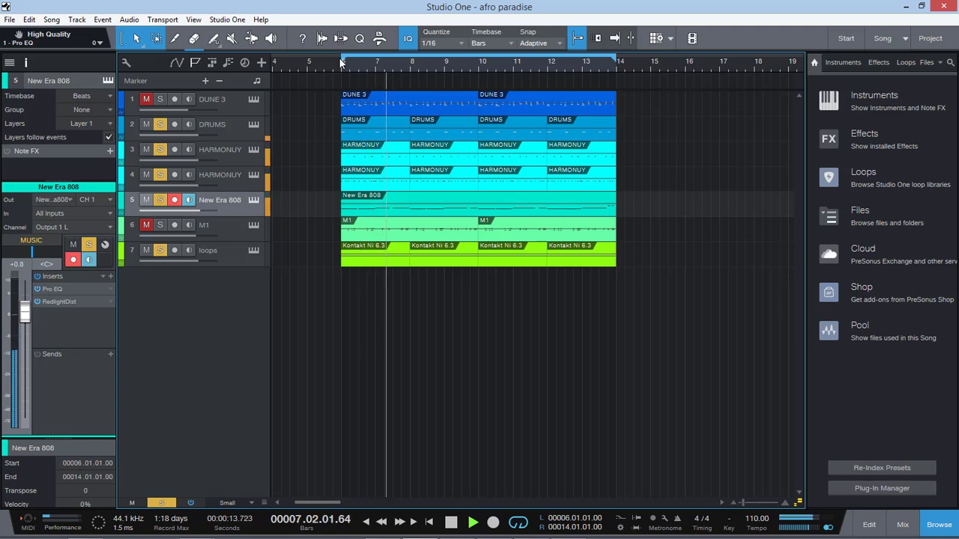
{"action": "key", "text": "space"}
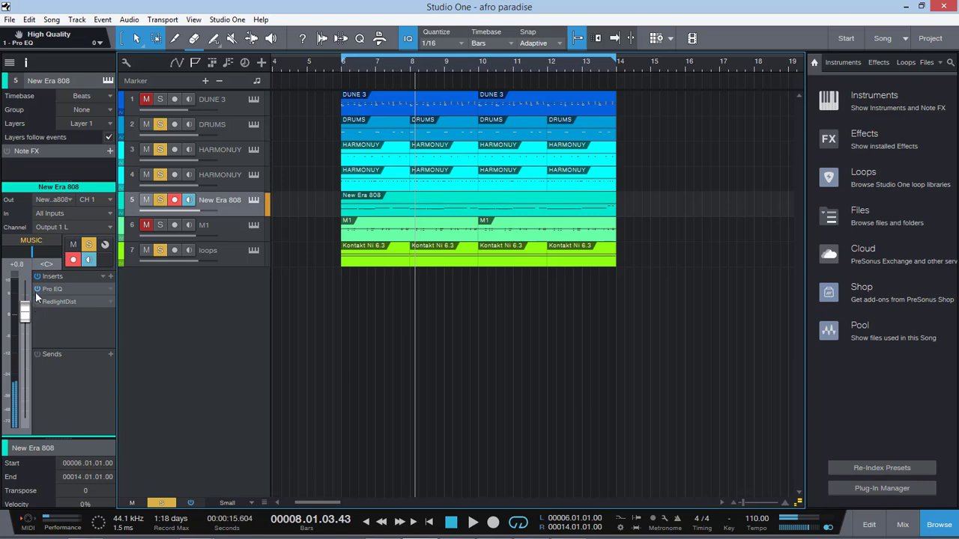
{"action": "left_click", "coordinate": [339, 63]}
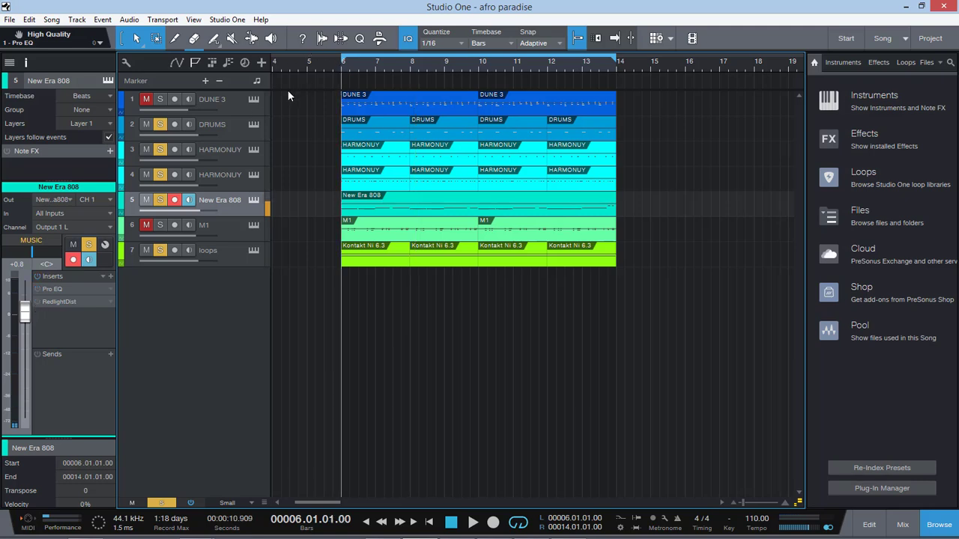
{"action": "key", "text": "space"}
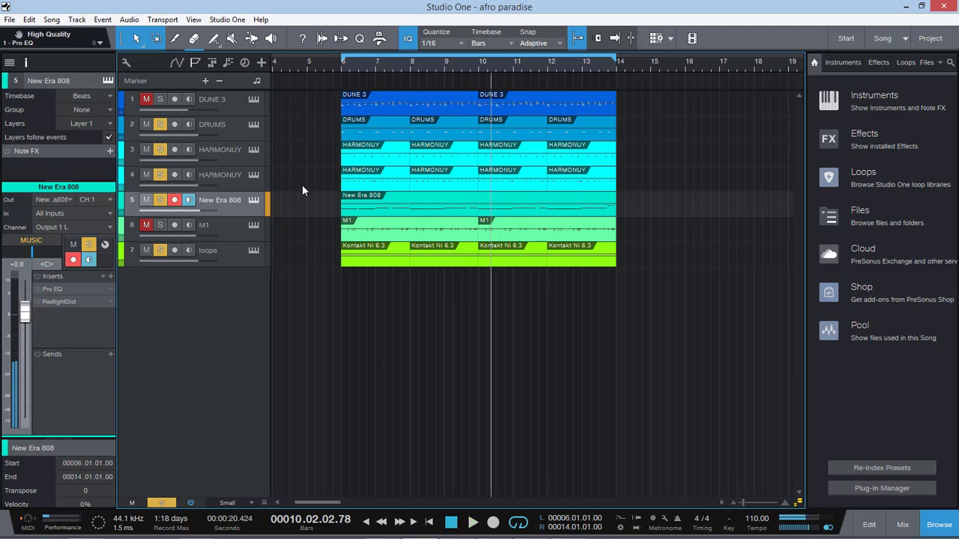
{"action": "left_click", "coordinate": [342, 63]}
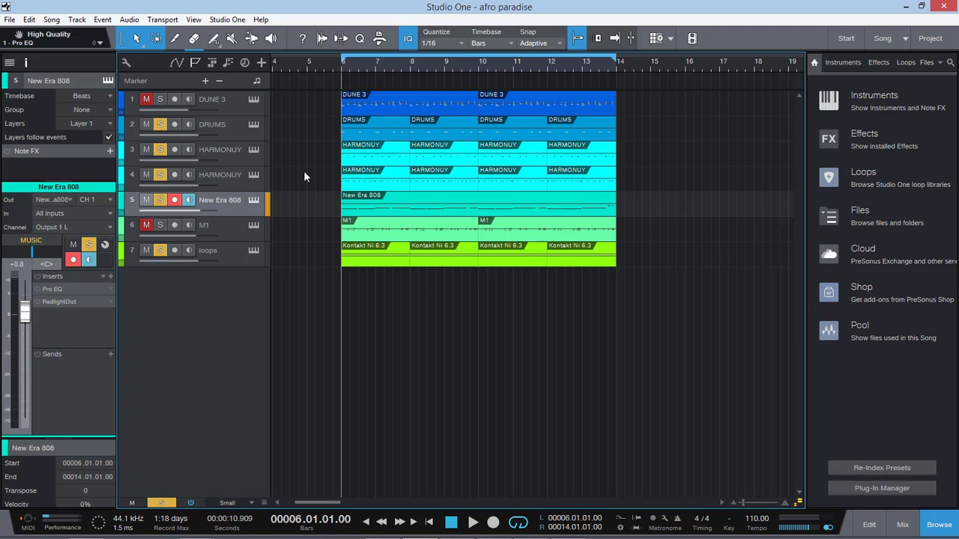
{"action": "key", "text": "space"}
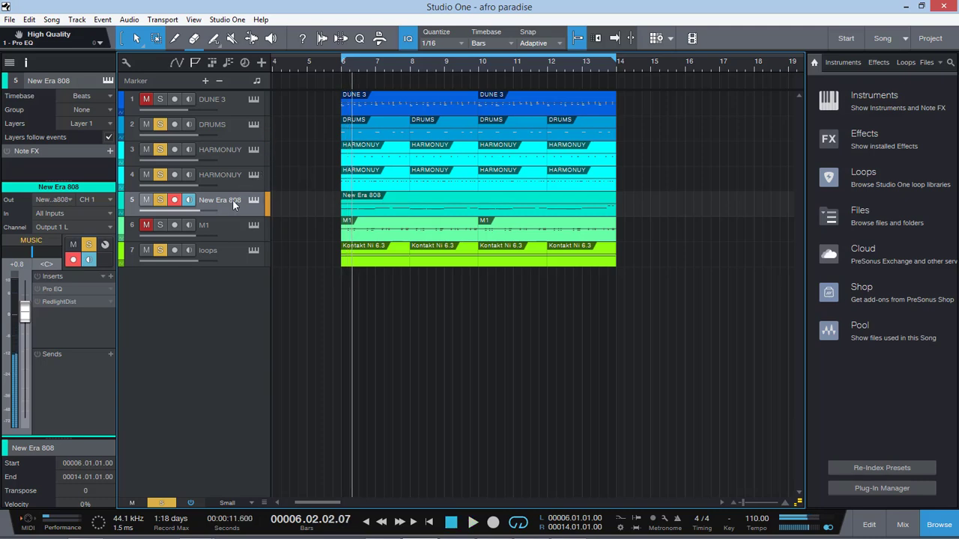
Step: Rename the New Era 808 track as 808
{"action": "double_click", "coordinate": [230, 201]}
{"action": "type", "text": "808"}
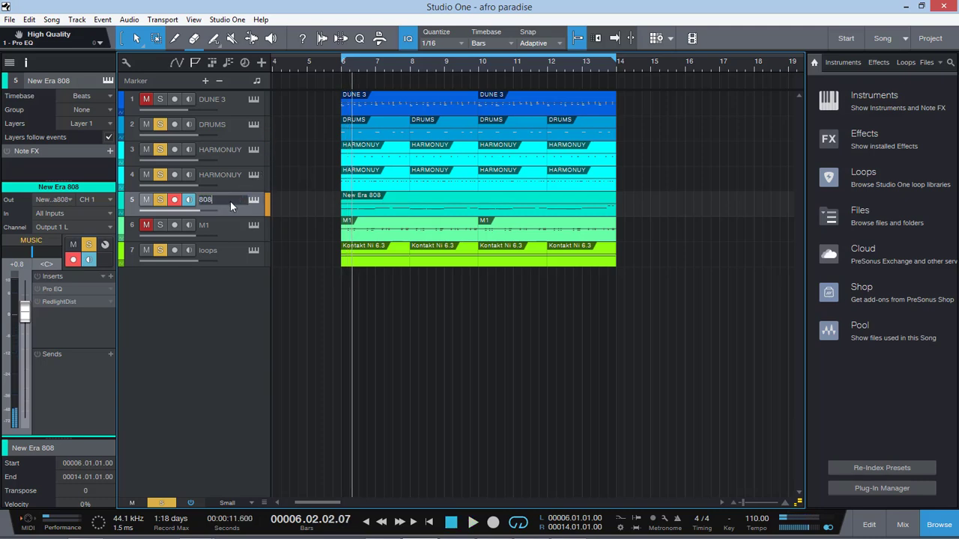
{"action": "key", "text": "Return"}
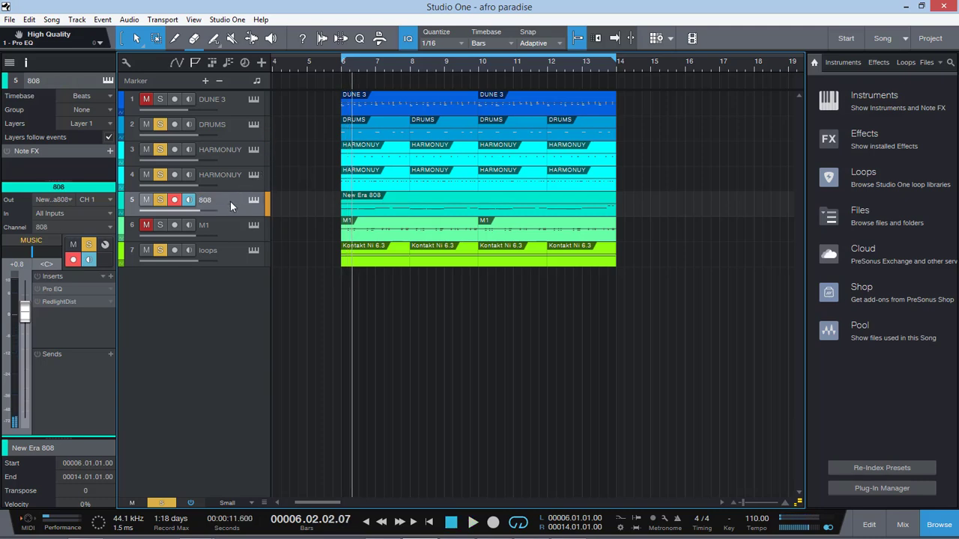
Step: Open the Pro EQ insert of the 808 track, switch it on, and load its default preset
{"action": "left_click", "coordinate": [69, 288]}
{"action": "left_click_drag", "start_coordinate": [454, 98], "coordinate": [607, 112]}
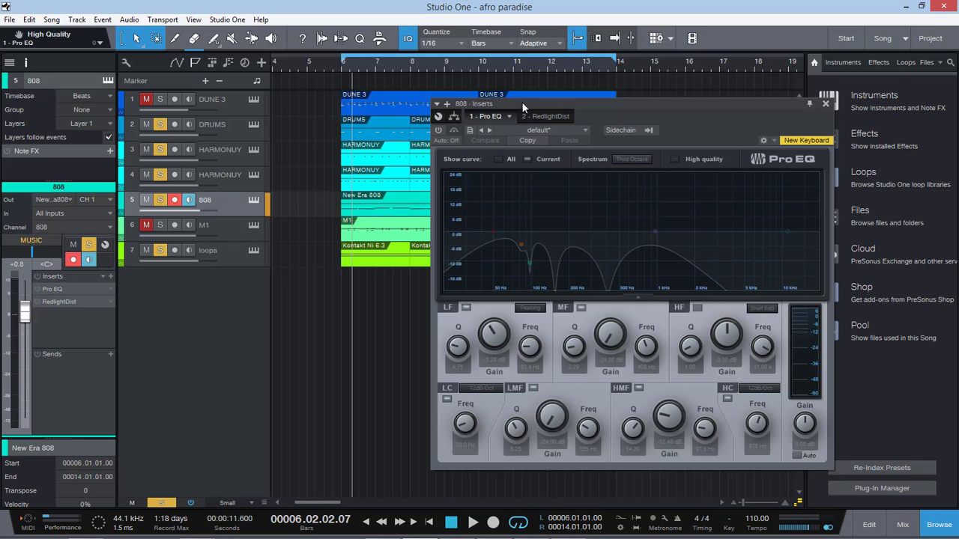
{"action": "left_click", "coordinate": [438, 130]}
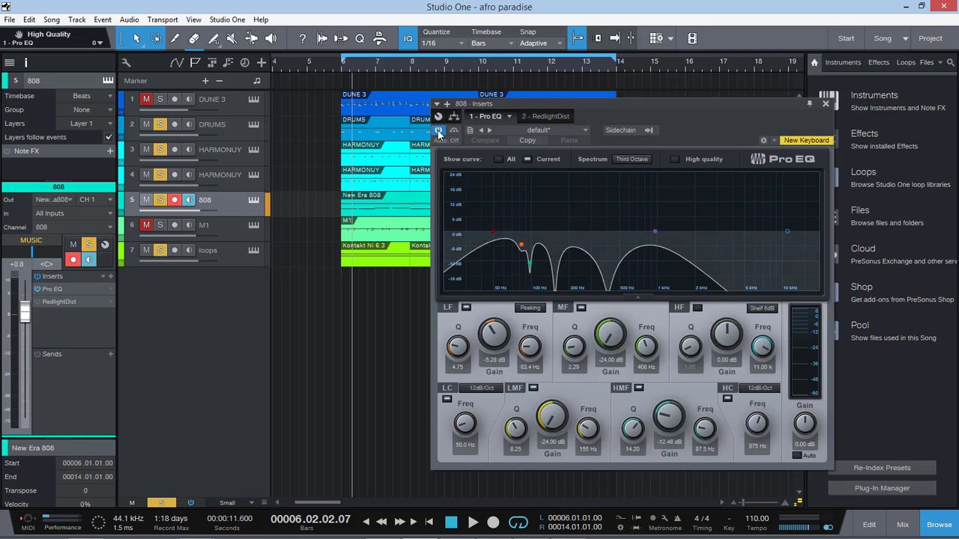
{"action": "left_click", "coordinate": [541, 130]}
{"action": "left_click", "coordinate": [566, 147]}
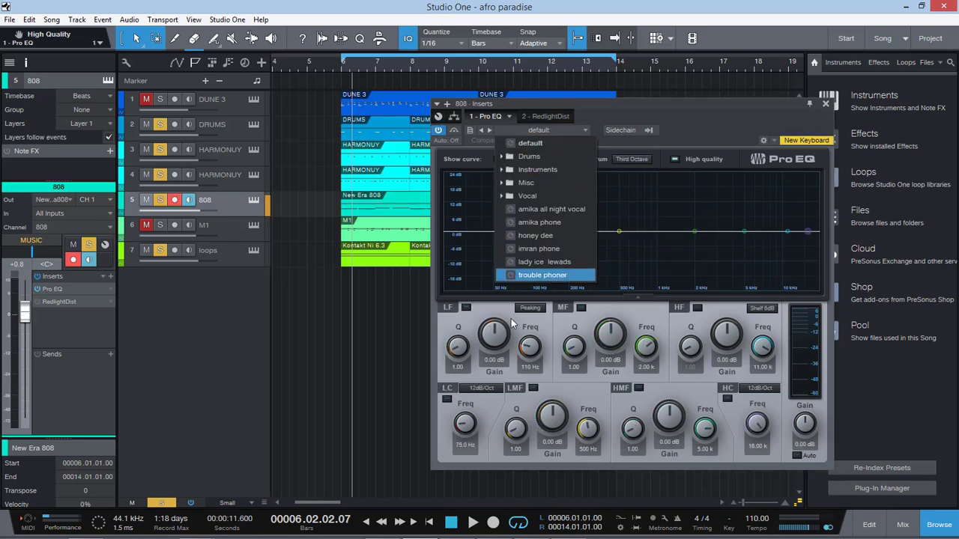
{"action": "left_click", "coordinate": [736, 119]}
Step: Mute both HARMONUY tracks and the loops track, and play the 808 with the drums from bar 6
{"action": "left_click", "coordinate": [147, 174]}
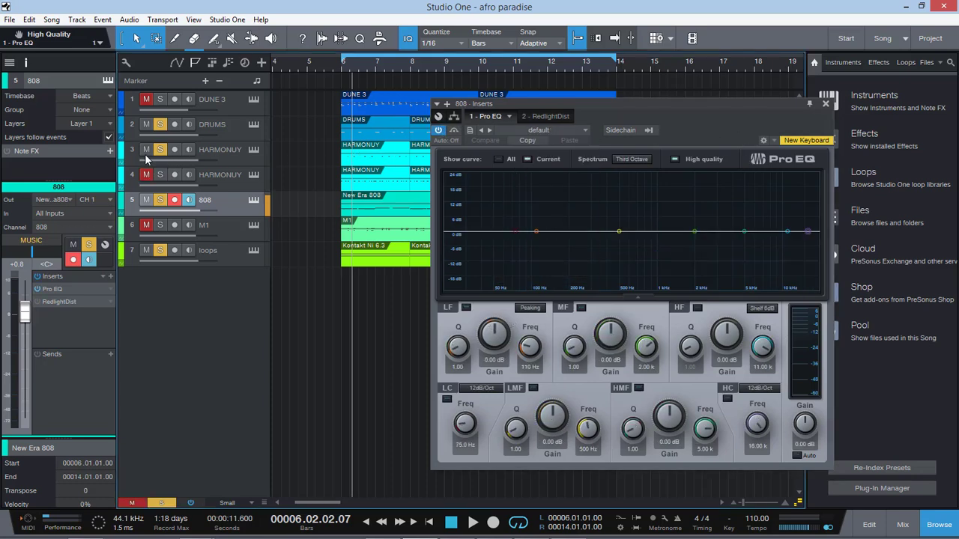
{"action": "left_click", "coordinate": [344, 68]}
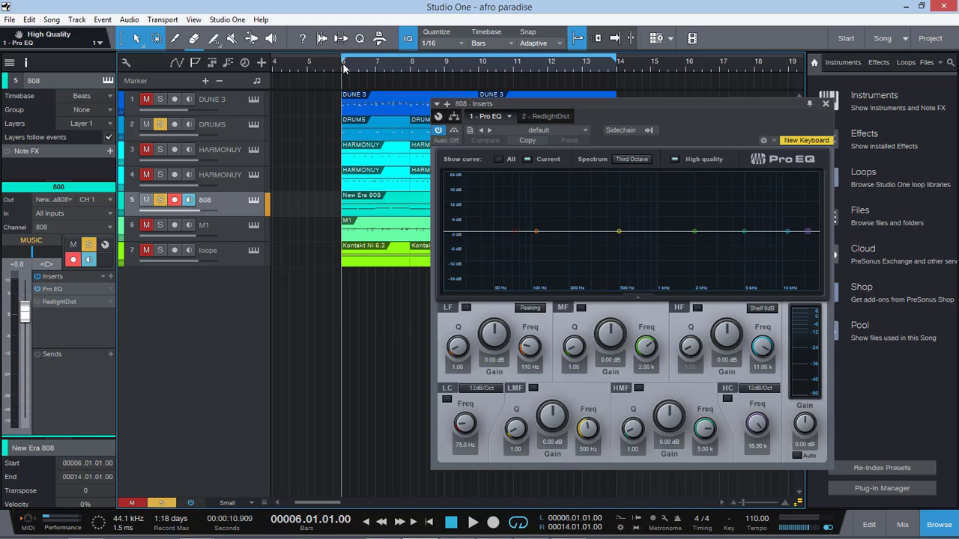
{"action": "key", "text": "space"}
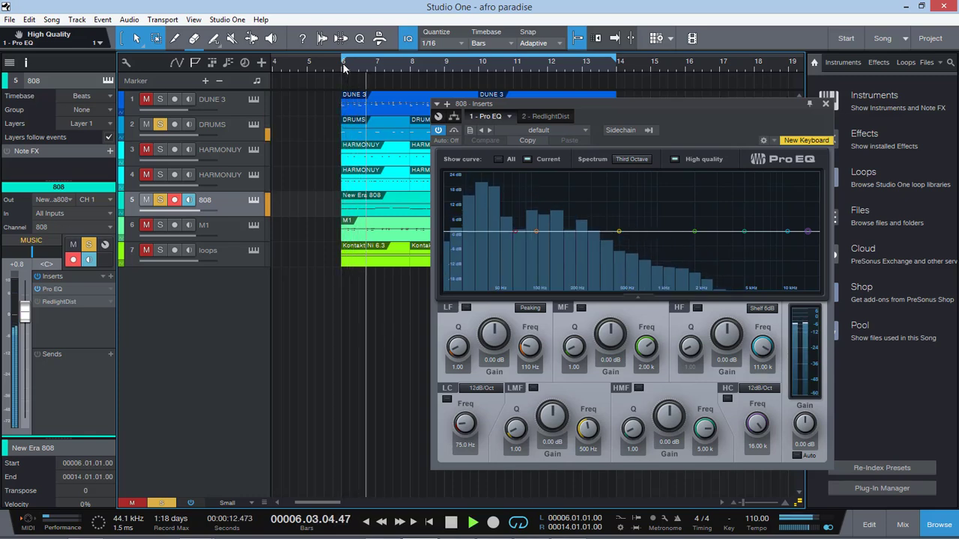
{"action": "key", "text": "space"}
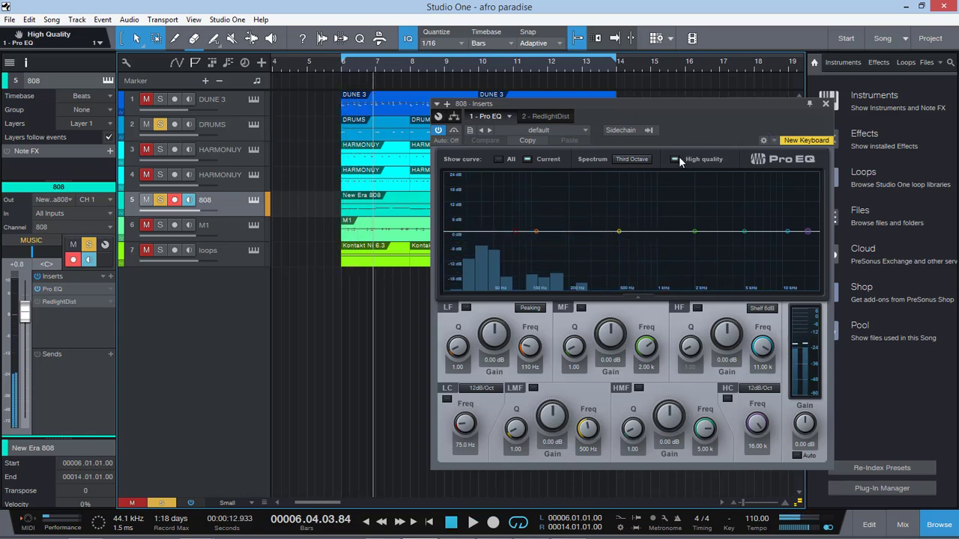
Step: Turn off the Pro EQ's high-quality mode and set the LMF band to -9.12 dB at 251 Hz with a Q of 7.86
{"action": "left_click", "coordinate": [676, 160]}
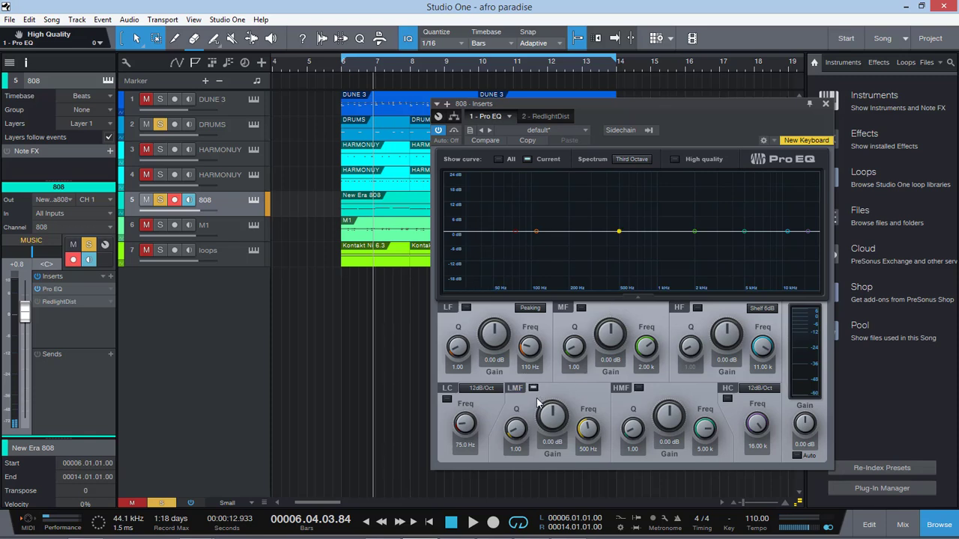
{"action": "key", "text": "space"}
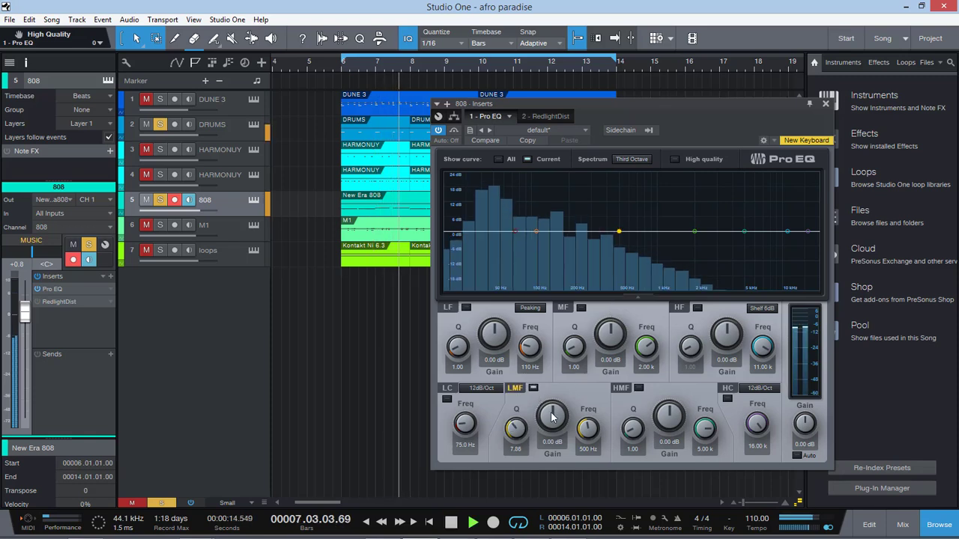
{"action": "left_click_drag", "start_coordinate": [551, 417], "coordinate": [552, 395]}
{"action": "left_click_drag", "start_coordinate": [587, 426], "coordinate": [557, 500]}
{"action": "key", "text": "space"}
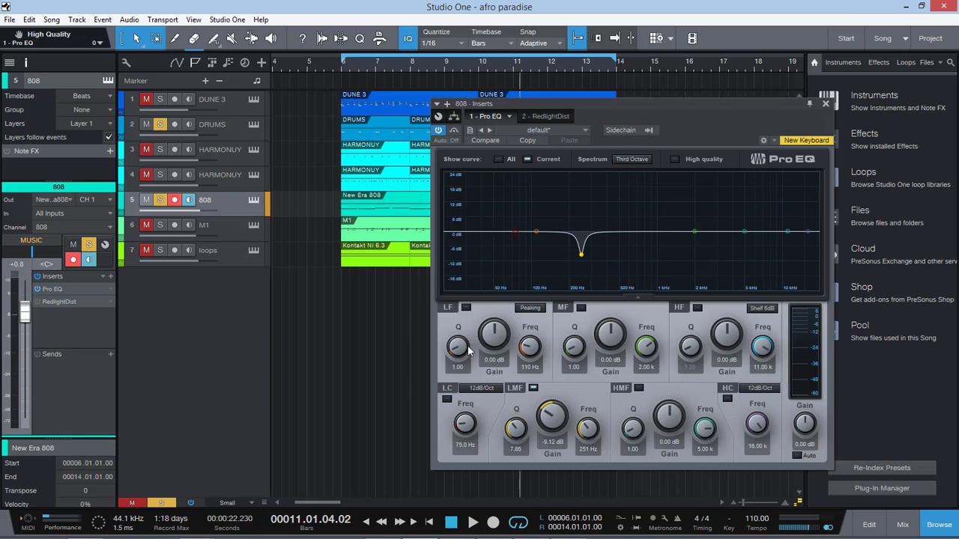
Step: Enable the low cut at 50.8 Hz and set the MF band to -8.64 dB at 150 Hz during playback from bar 6
{"action": "left_click", "coordinate": [345, 70]}
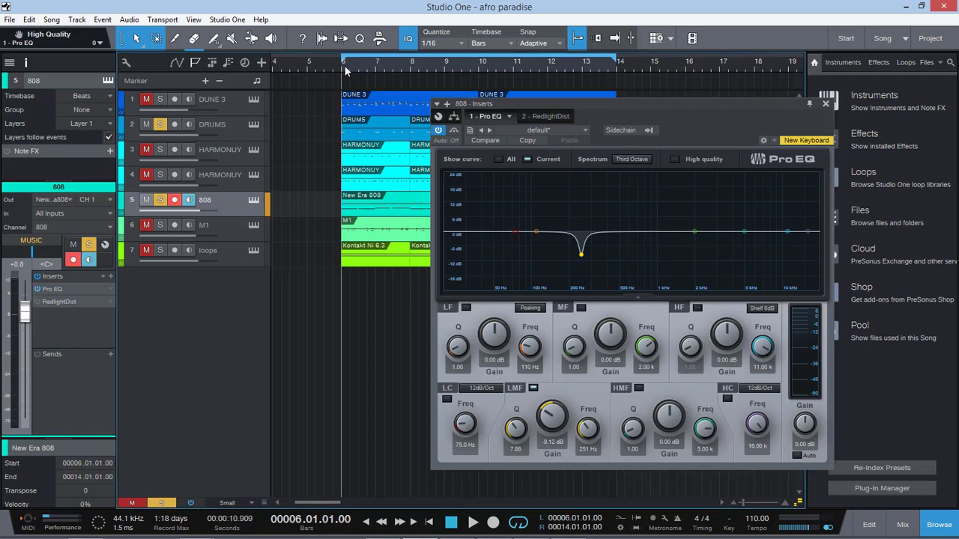
{"action": "key", "text": "space"}
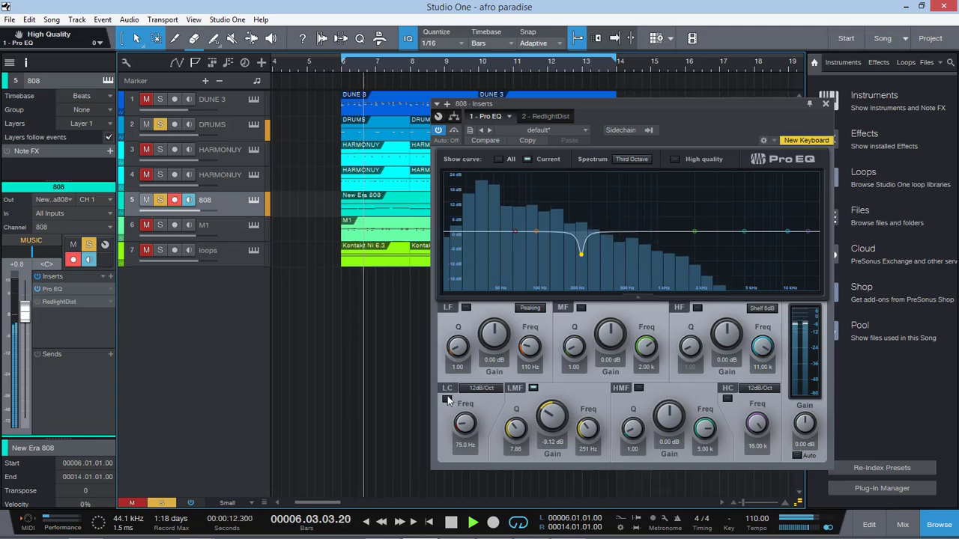
{"action": "left_click", "coordinate": [465, 425]}
{"action": "mouse_move", "coordinate": [465, 425]}
{"action": "left_mouse_down"}
{"action": "mouse_move", "coordinate": [465, 450]}
{"action": "mouse_move", "coordinate": [467, 406]}
{"action": "left_mouse_up"}
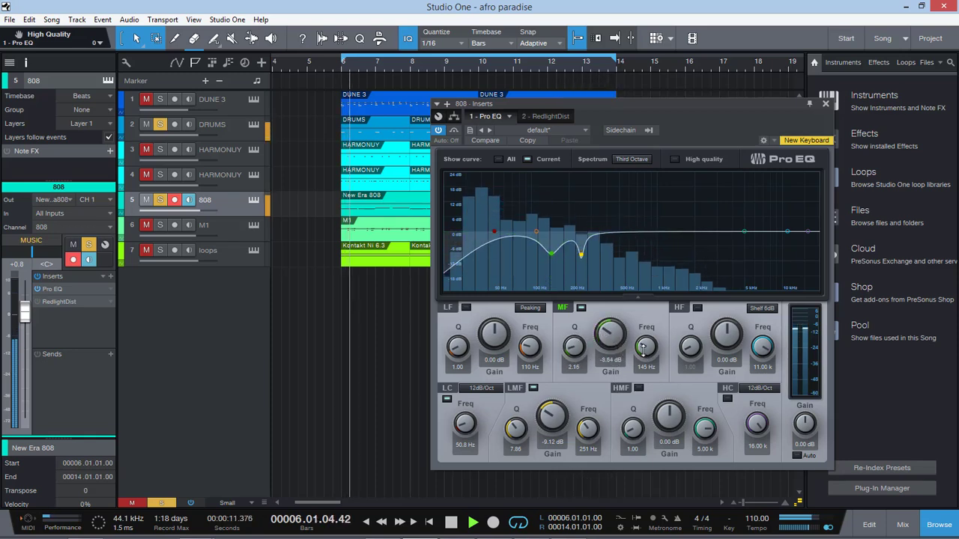
{"action": "left_click_drag", "start_coordinate": [646, 347], "coordinate": [647, 352]}
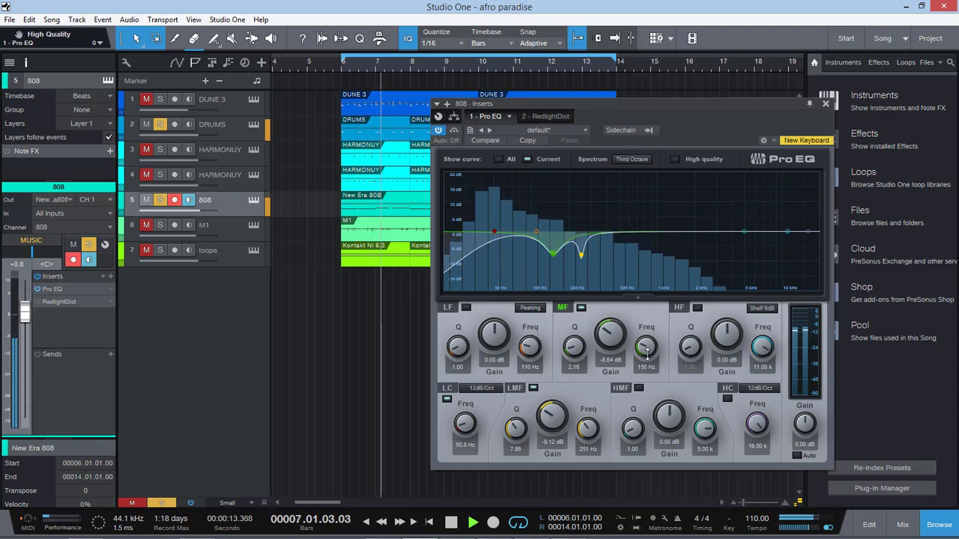
Step: Set the HMF band to a Q of 5.53 at 82.0 Hz and cut its gain to -18.48 dB
{"action": "left_click_drag", "start_coordinate": [635, 424], "coordinate": [730, 428]}
{"action": "left_click_drag", "start_coordinate": [671, 424], "coordinate": [698, 494]}
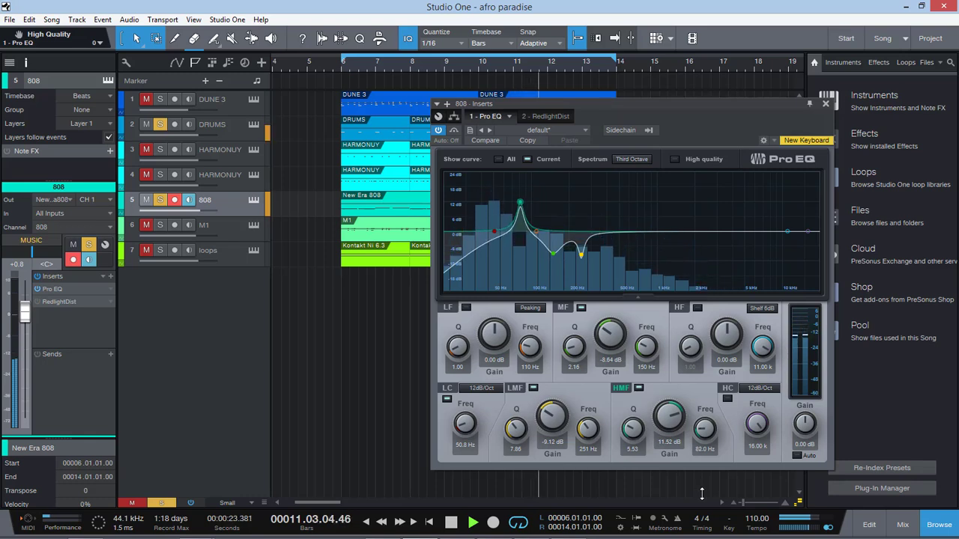
{"action": "left_click_drag", "start_coordinate": [670, 444], "coordinate": [680, 495]}
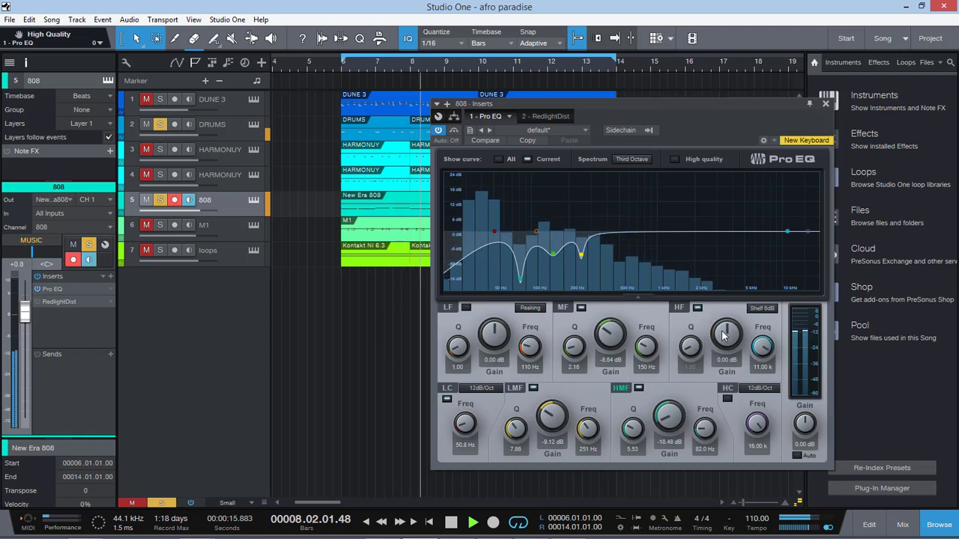
Step: Switch the HF band from a shelf to peaking and boost it by 6.96 dB at 104 Hz
{"action": "left_click_drag", "start_coordinate": [724, 336], "coordinate": [739, 321]}
{"action": "left_click", "coordinate": [757, 318]}
{"action": "left_click", "coordinate": [760, 320]}
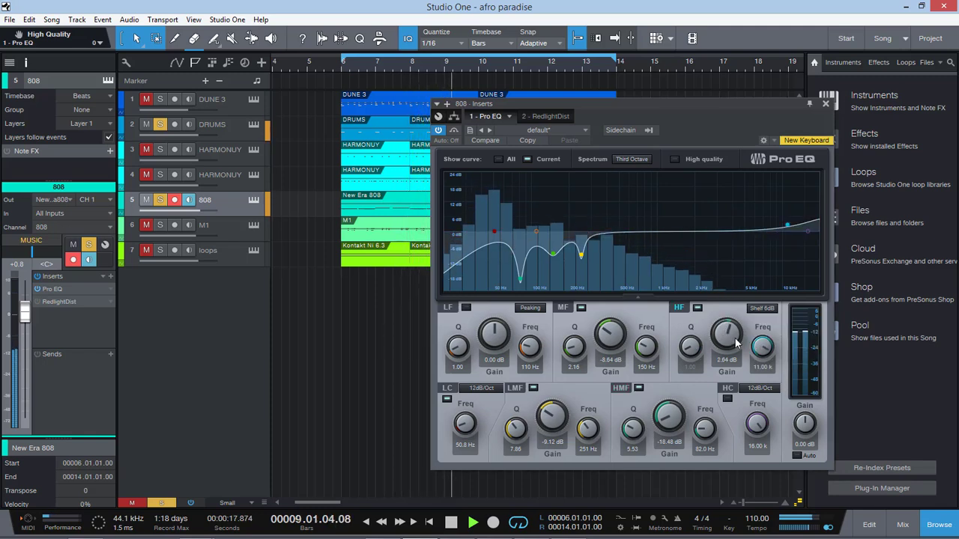
{"action": "left_click_drag", "start_coordinate": [730, 332], "coordinate": [730, 316]}
{"action": "left_click_drag", "start_coordinate": [761, 345], "coordinate": [738, 419]}
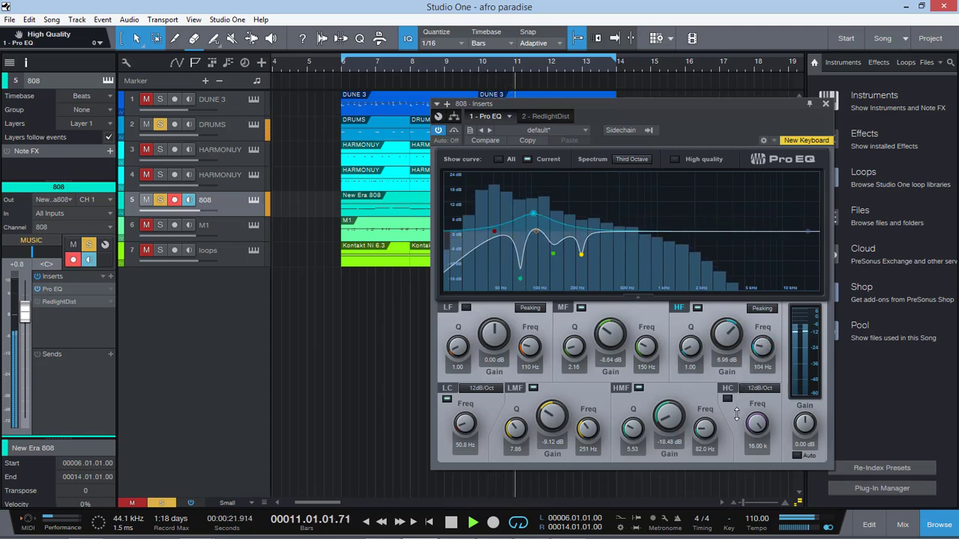
Step: Raise the HF band's Q to 5.79, sweep its boosted peak across the lows, and set it to -5.76 dB at 100 Hz
{"action": "left_click_drag", "start_coordinate": [689, 351], "coordinate": [726, 311]}
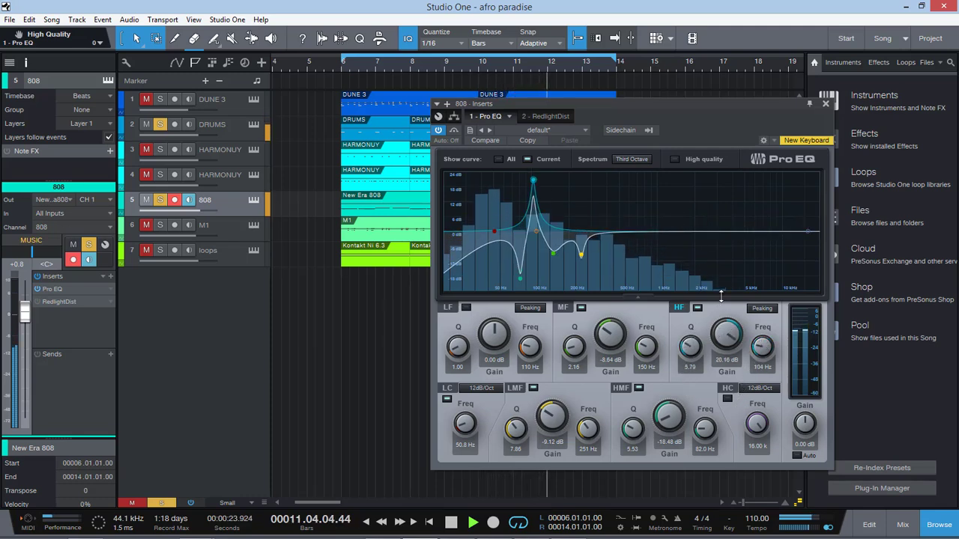
{"action": "left_click_drag", "start_coordinate": [761, 345], "coordinate": [765, 361]}
{"action": "scroll", "coordinate": [765, 361], "scroll_direction": "down", "scroll_amount": 5}
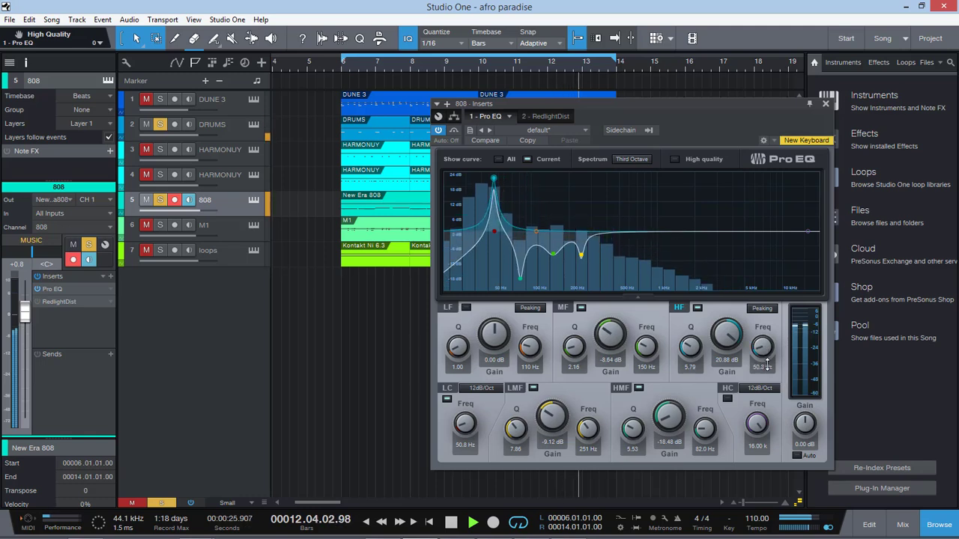
{"action": "scroll", "coordinate": [765, 361], "scroll_direction": "up", "scroll_amount": 8}
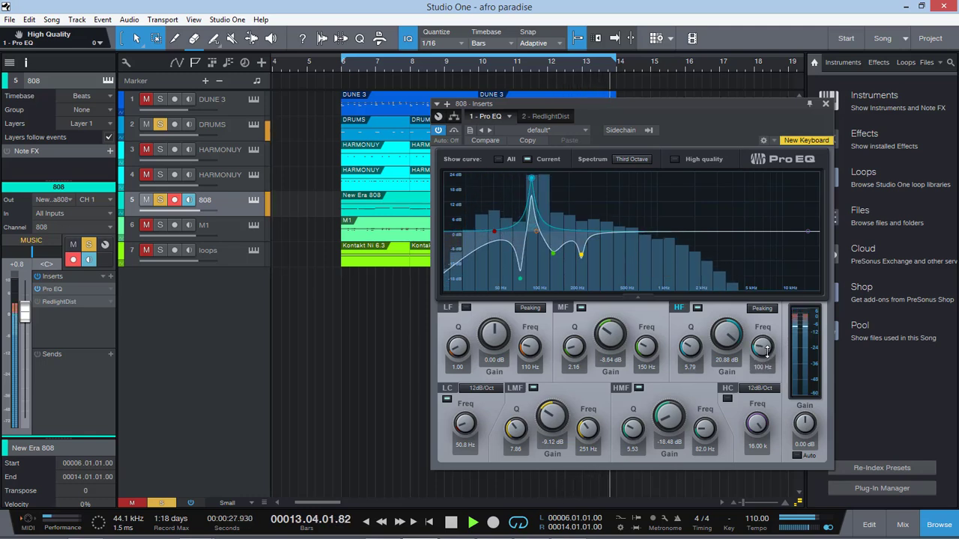
{"action": "scroll", "coordinate": [733, 341], "scroll_direction": "down", "scroll_amount": 15}
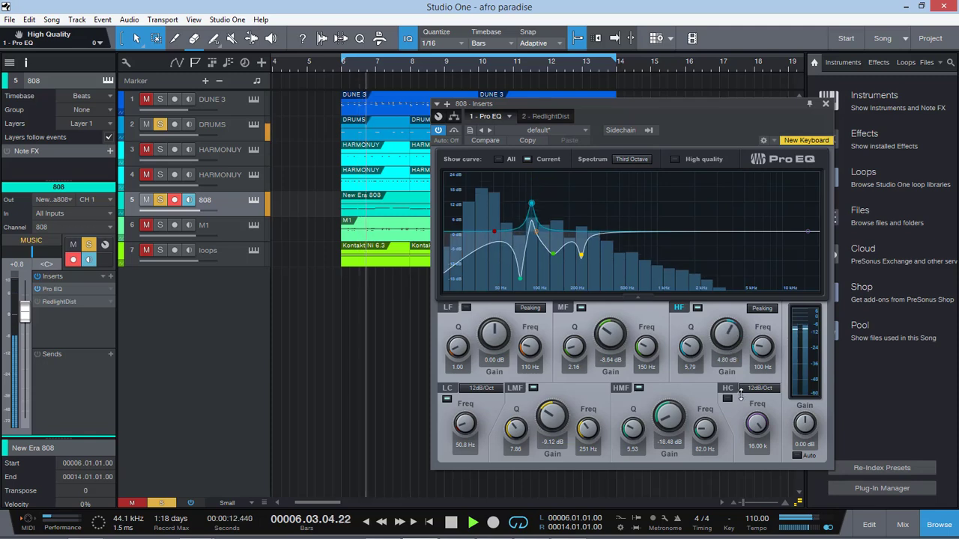
{"action": "scroll", "coordinate": [726, 335], "scroll_direction": "up", "scroll_amount": 3}
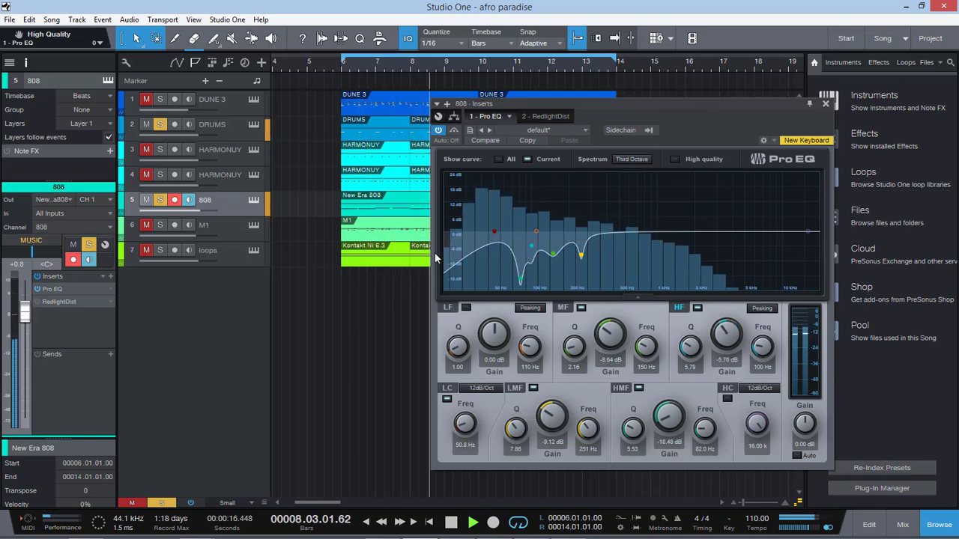
Step: Compare the 808's sound with Pro EQ bypassed and active during playback
{"action": "left_click", "coordinate": [456, 131]}
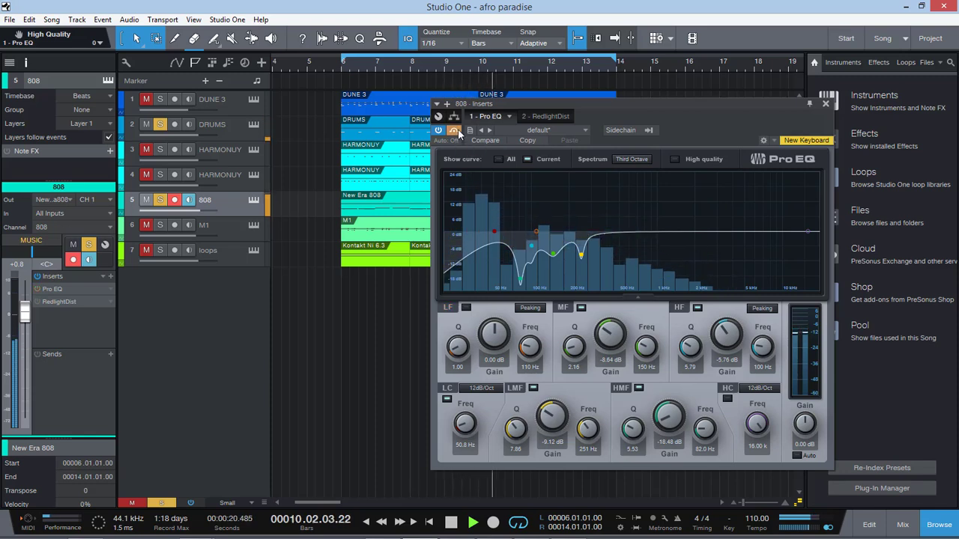
{"action": "left_click", "coordinate": [456, 131]}
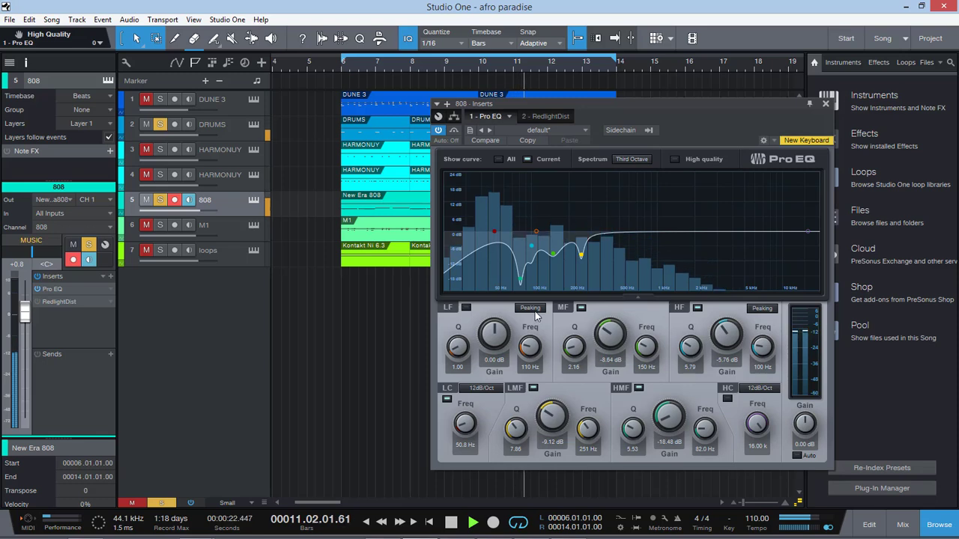
Step: Unmute and solo both HARMONUY tracks, check the console channels, and return to the arrangement with the Pro EQ window closed
{"action": "left_click", "coordinate": [146, 150]}
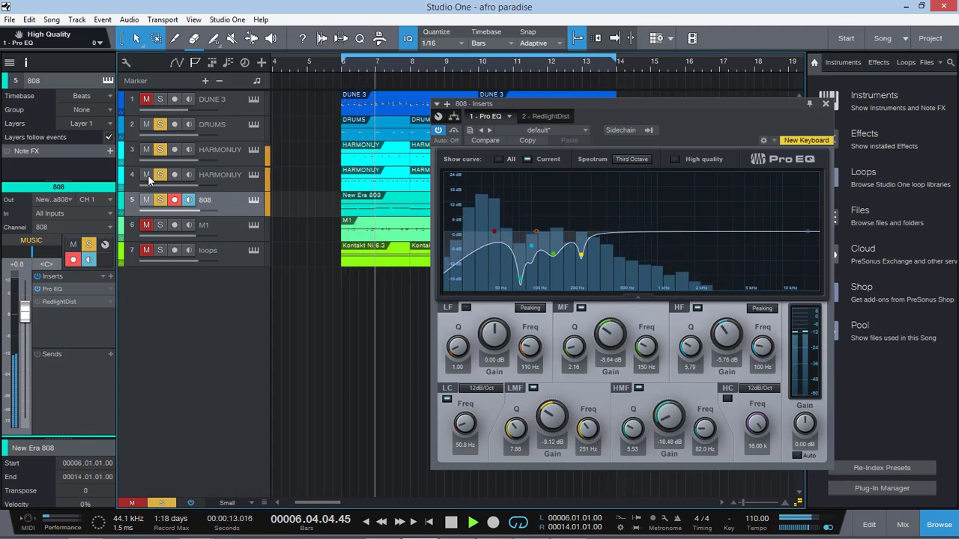
{"action": "key", "text": "F3"}
{"action": "left_click", "coordinate": [825, 103]}
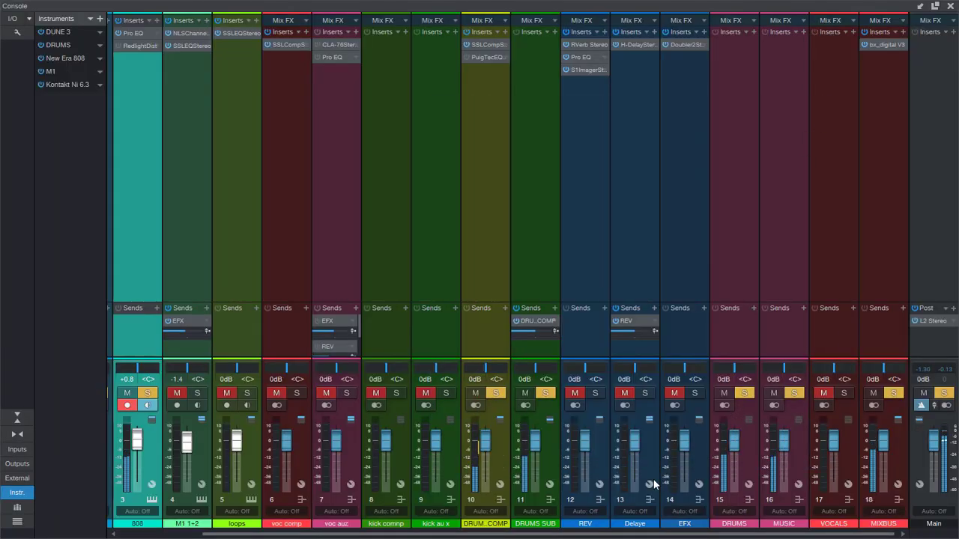
{"action": "left_click", "coordinate": [950, 7]}
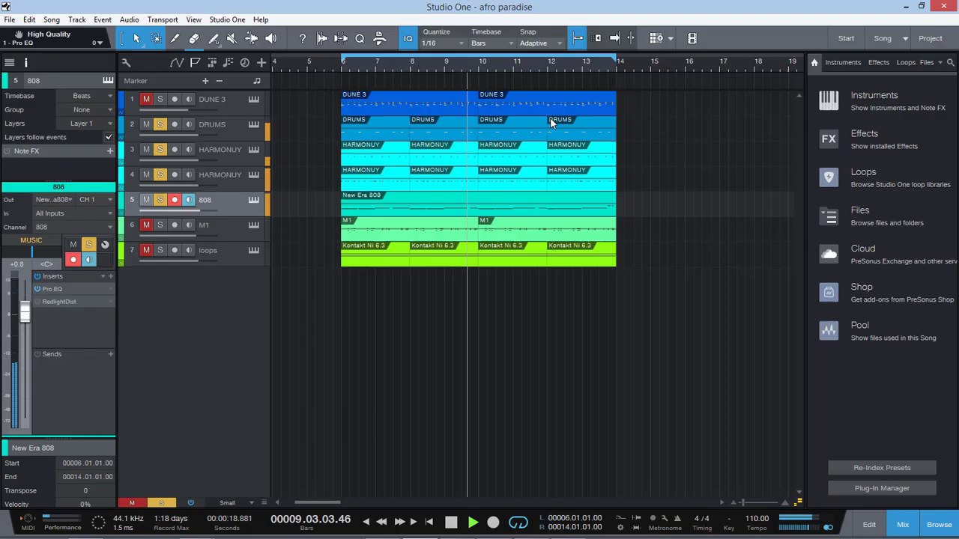
Step: Open RedlightDist on the 808, move its window clear of the tracks, and activate the distortion
{"action": "left_click", "coordinate": [69, 301]}
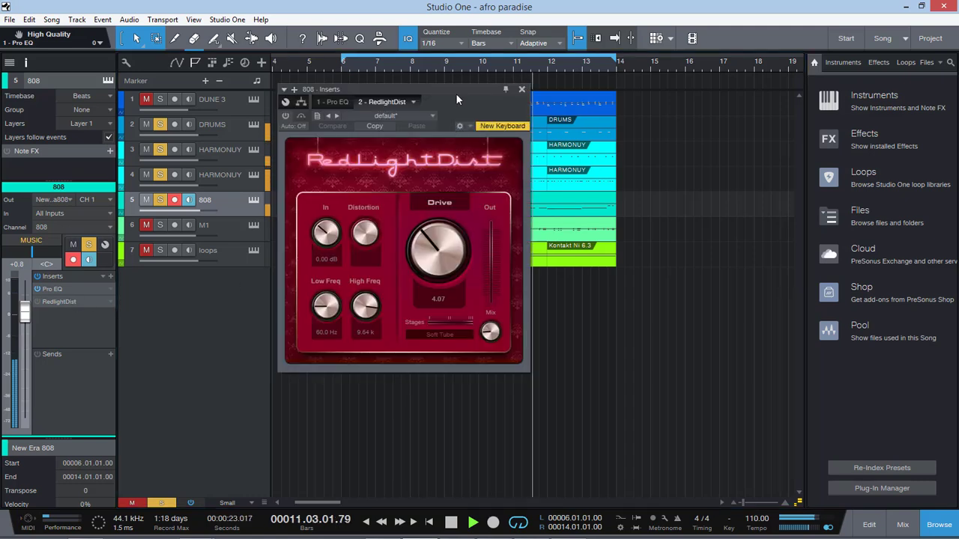
{"action": "left_click_drag", "start_coordinate": [455, 93], "coordinate": [690, 100]}
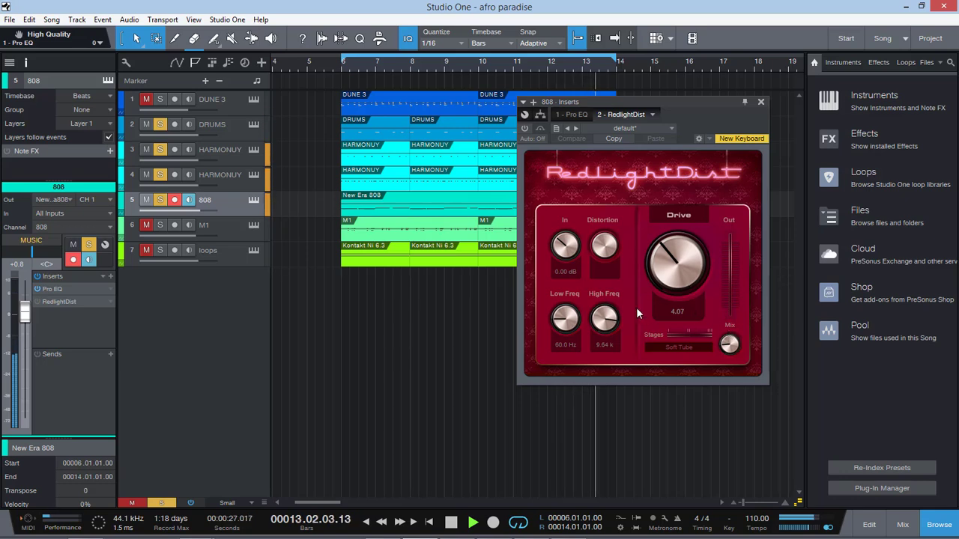
{"action": "left_click", "coordinate": [523, 128]}
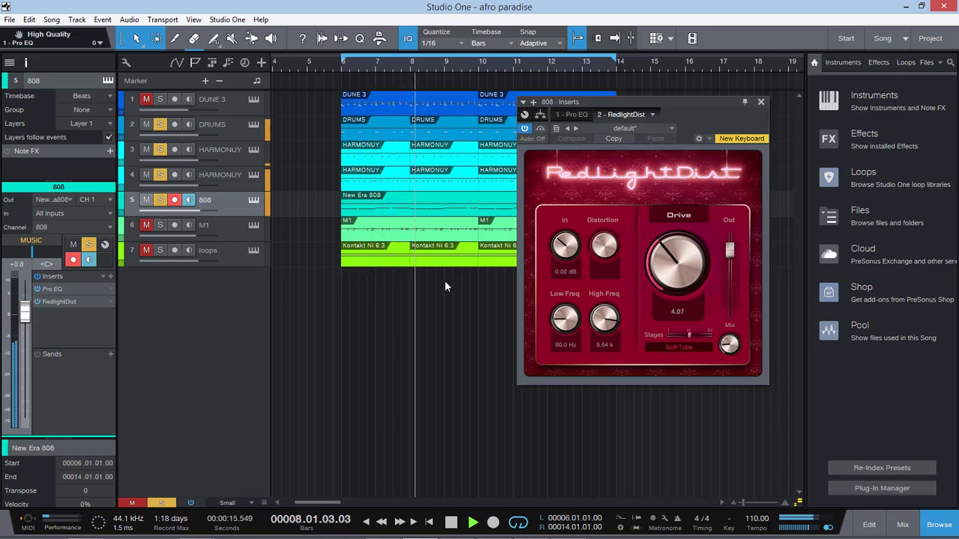
{"action": "left_click", "coordinate": [727, 345]}
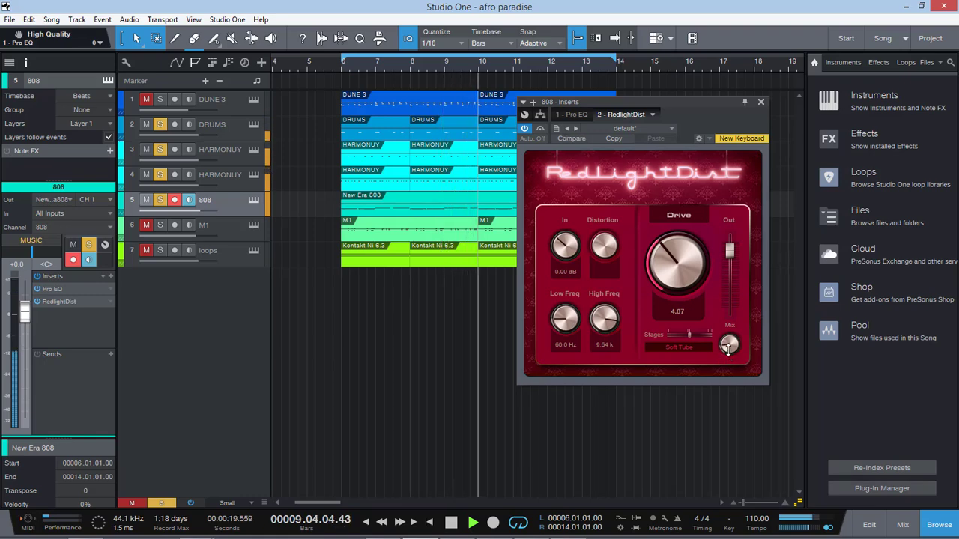
Step: Lower the low cut of the 808's Pro EQ to 39.9 Hz and clear all track mutes and solos
{"action": "left_click", "coordinate": [60, 288]}
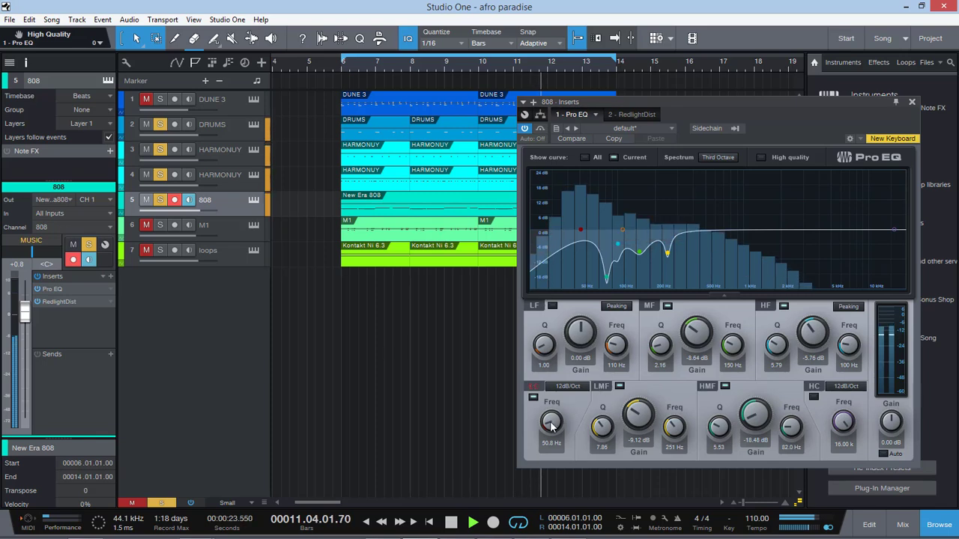
{"action": "left_click_drag", "start_coordinate": [552, 421], "coordinate": [550, 423]}
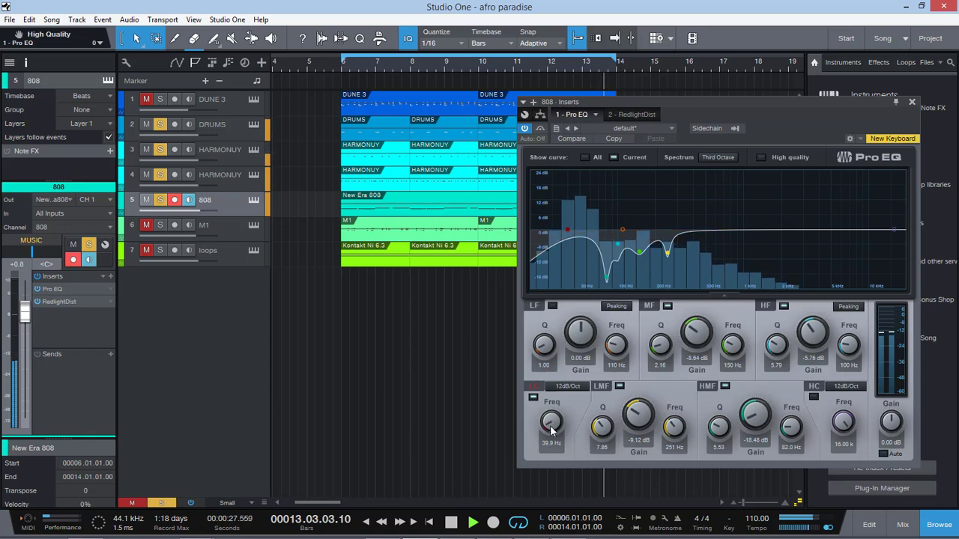
{"action": "left_click", "coordinate": [133, 503]}
{"action": "left_click", "coordinate": [161, 502]}
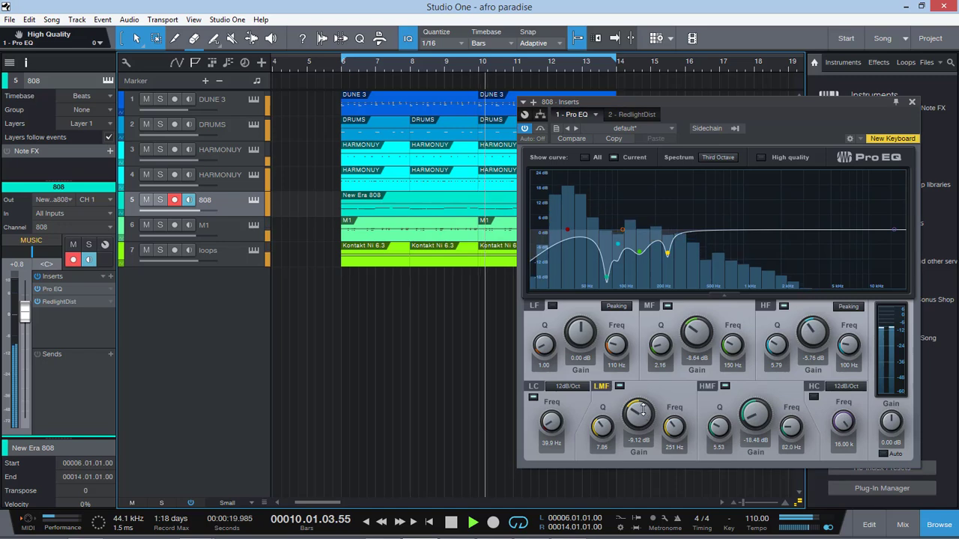
Step: Set the LMF gain to -5.76 dB, the MF gain to -6.72 dB, and the HMF band to a Q of 9.02 and -5.76 dB
{"action": "left_click_drag", "start_coordinate": [639, 415], "coordinate": [643, 403]}
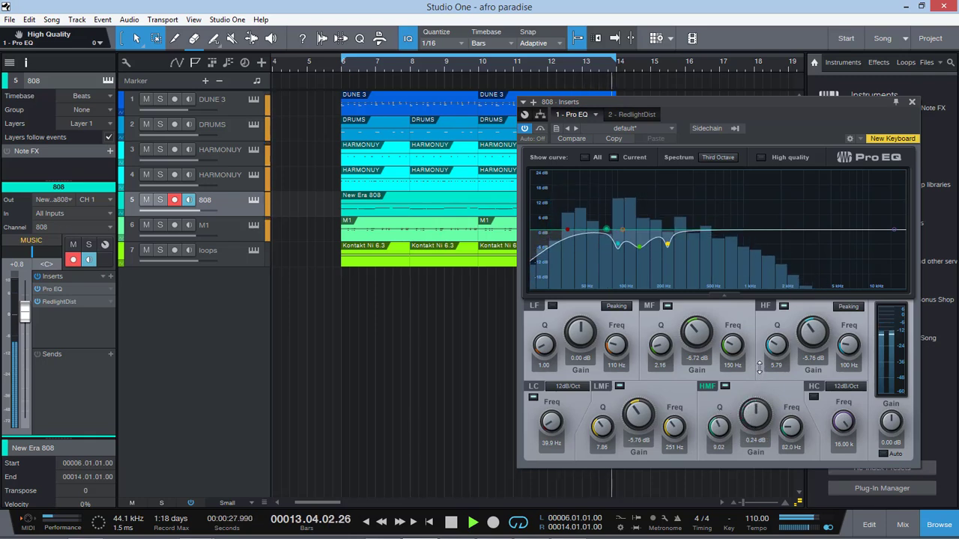
{"action": "left_click_drag", "start_coordinate": [758, 378], "coordinate": [759, 382]}
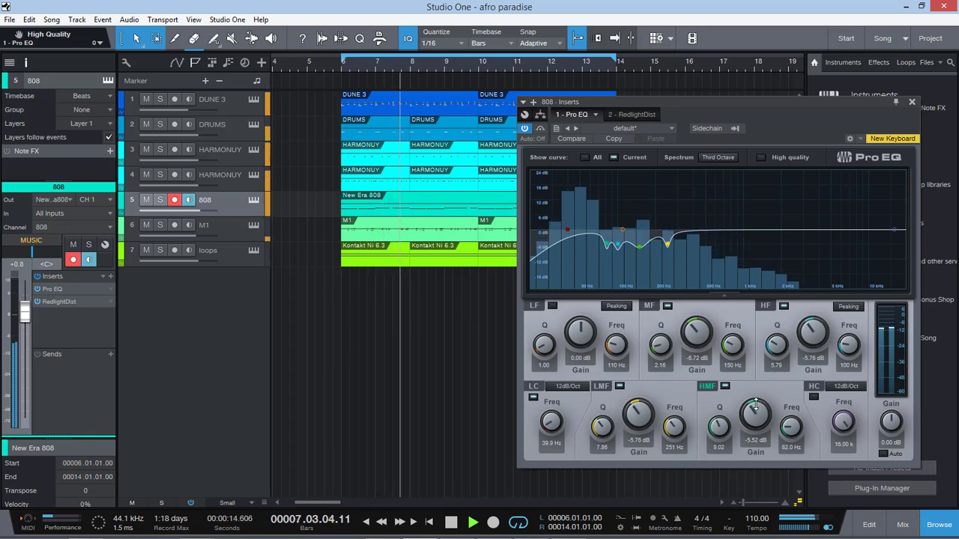
{"action": "left_click_drag", "start_coordinate": [755, 408], "coordinate": [754, 410]}
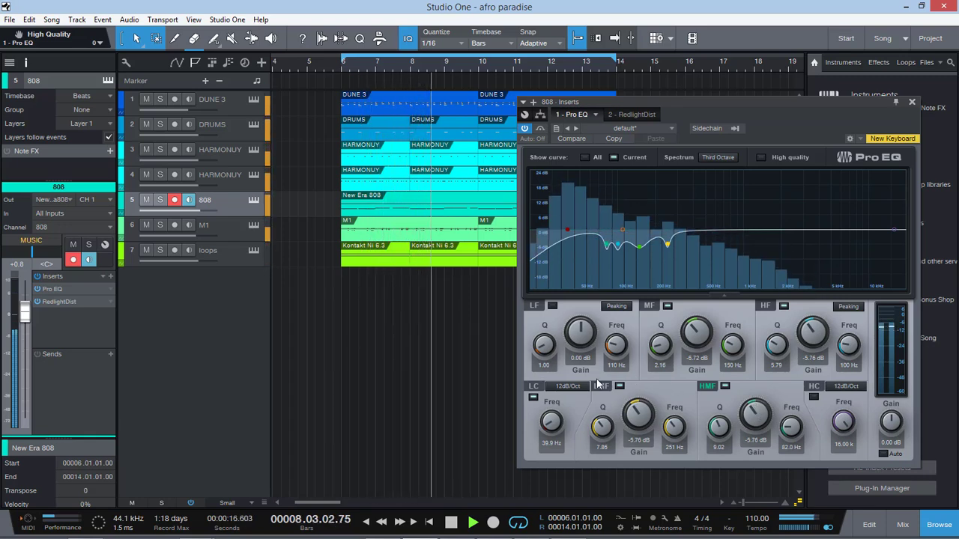
Step: Compare the 808 with the low cut off and on, set its frequency to 38.6 Hz, and close Pro EQ
{"action": "left_click", "coordinate": [532, 398]}
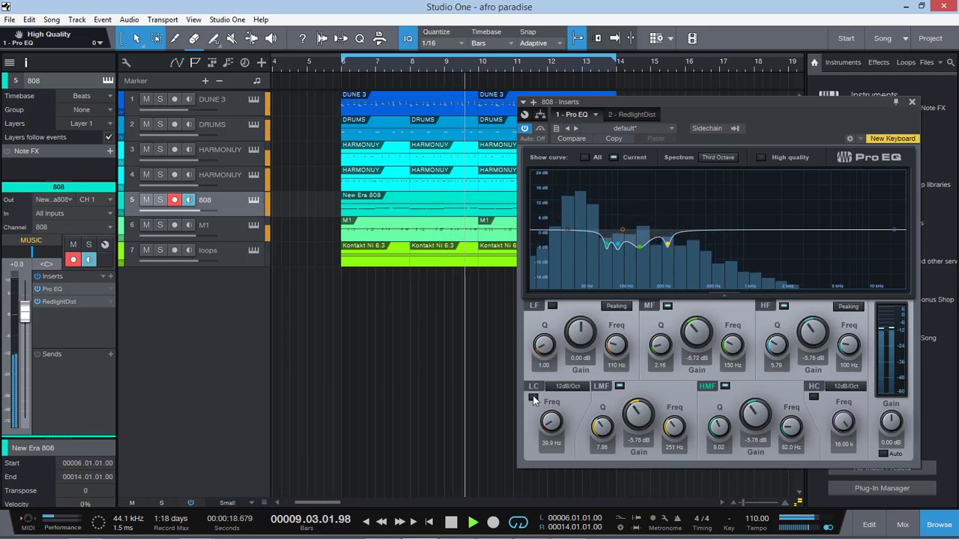
{"action": "left_click", "coordinate": [533, 397]}
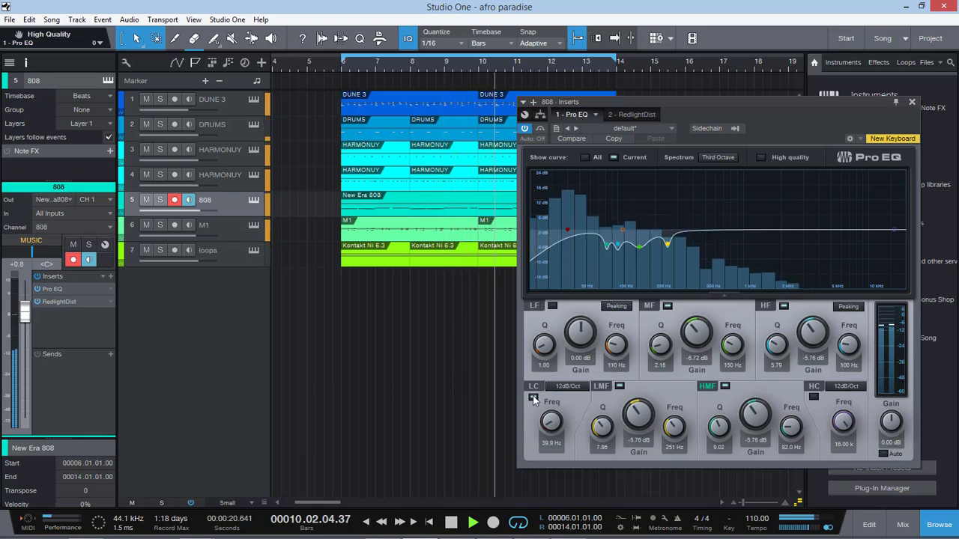
{"action": "left_click_drag", "start_coordinate": [551, 421], "coordinate": [552, 428]}
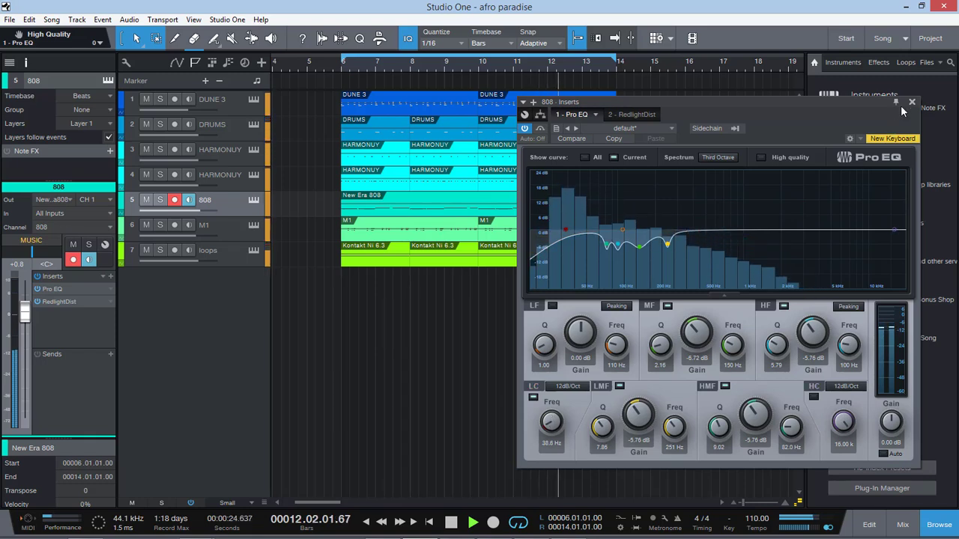
{"action": "left_click", "coordinate": [911, 101]}
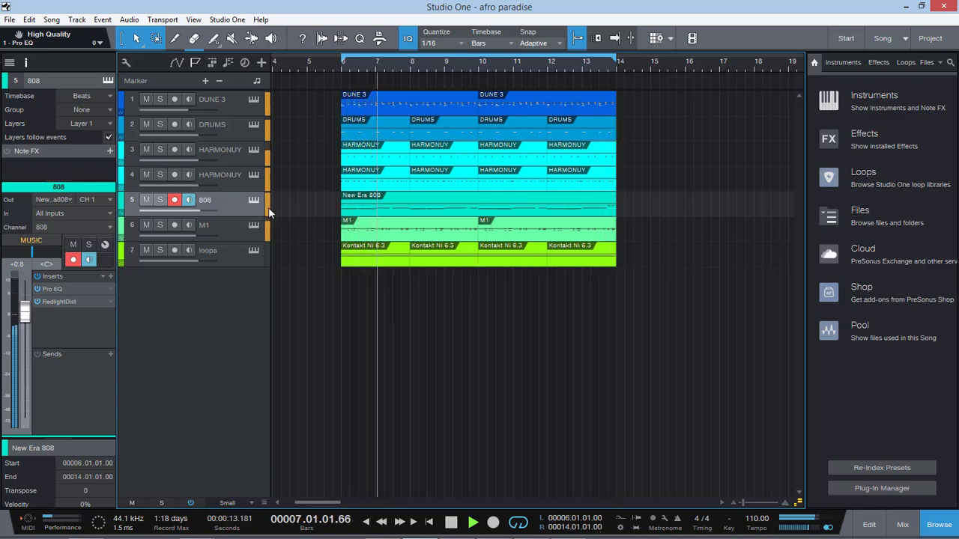
Step: Reopen the 808's Pro EQ and compare the full mix with the equalizer deactivated, bypassed and active
{"action": "left_click", "coordinate": [54, 289]}
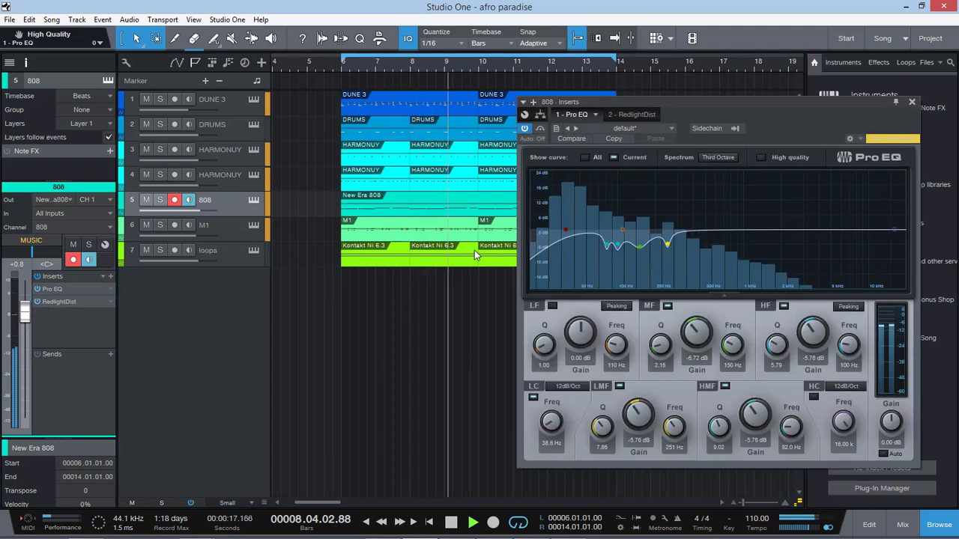
{"action": "left_click", "coordinate": [526, 129]}
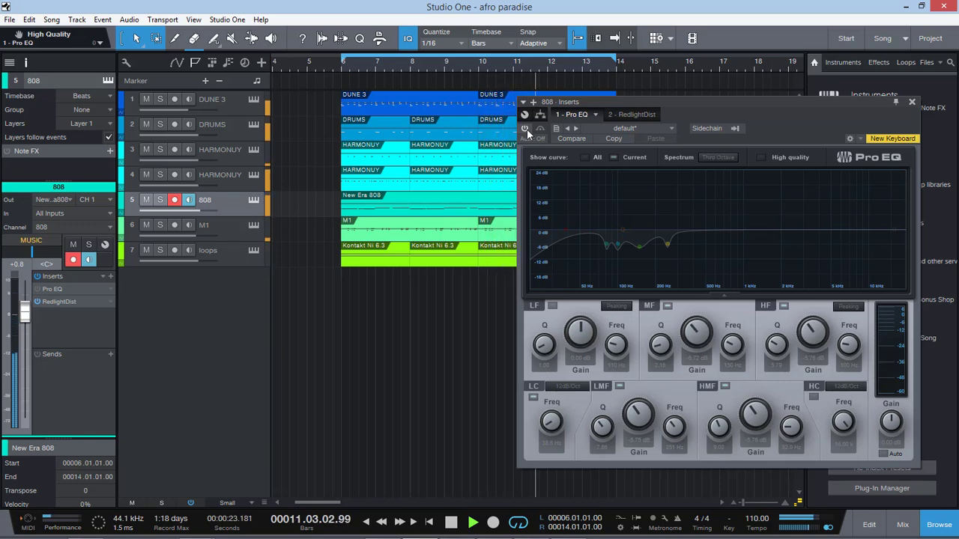
{"action": "left_click", "coordinate": [527, 129]}
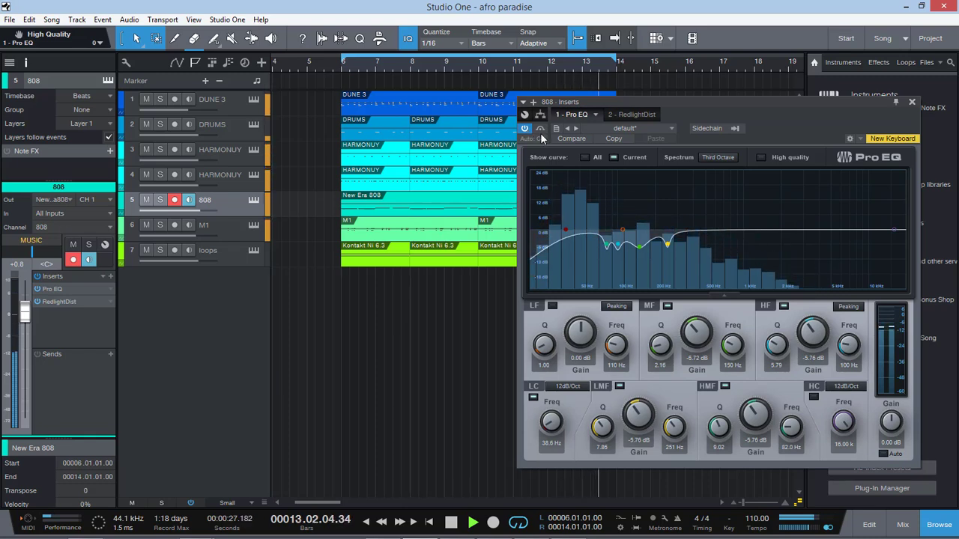
{"action": "left_click", "coordinate": [541, 129]}
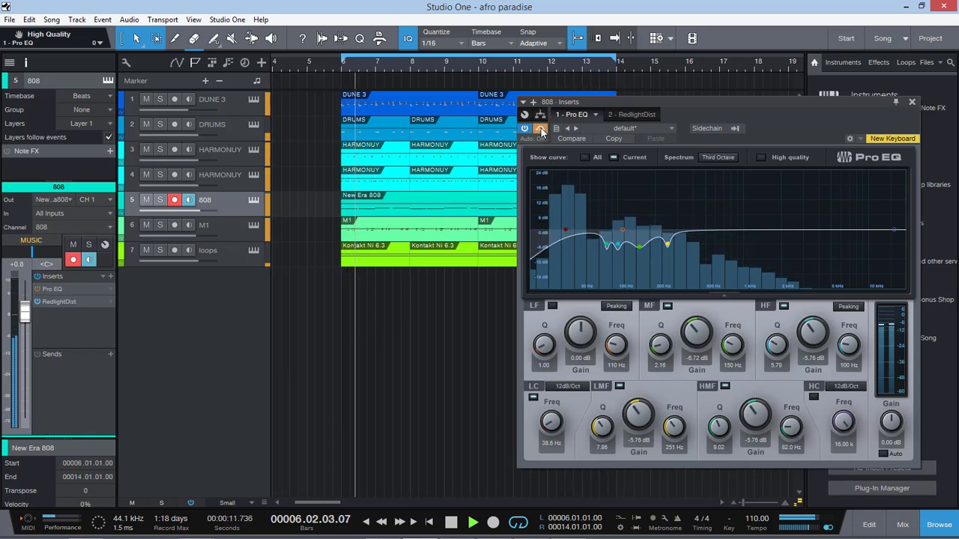
{"action": "left_click", "coordinate": [541, 129]}
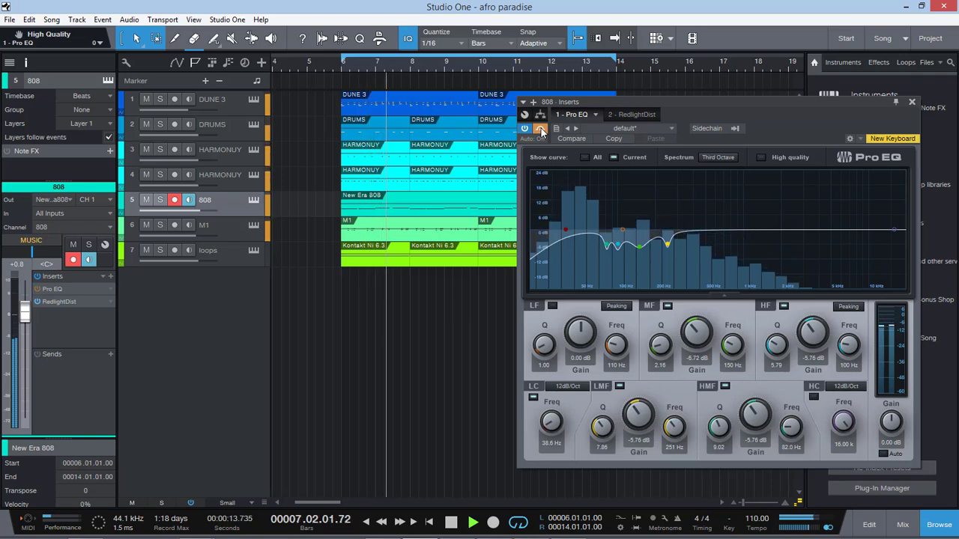
Step: Raise the 808's channel level to +1.2 dB, stop playback, and close the 808's insert window
{"action": "left_click_drag", "start_coordinate": [25, 313], "coordinate": [25, 311]}
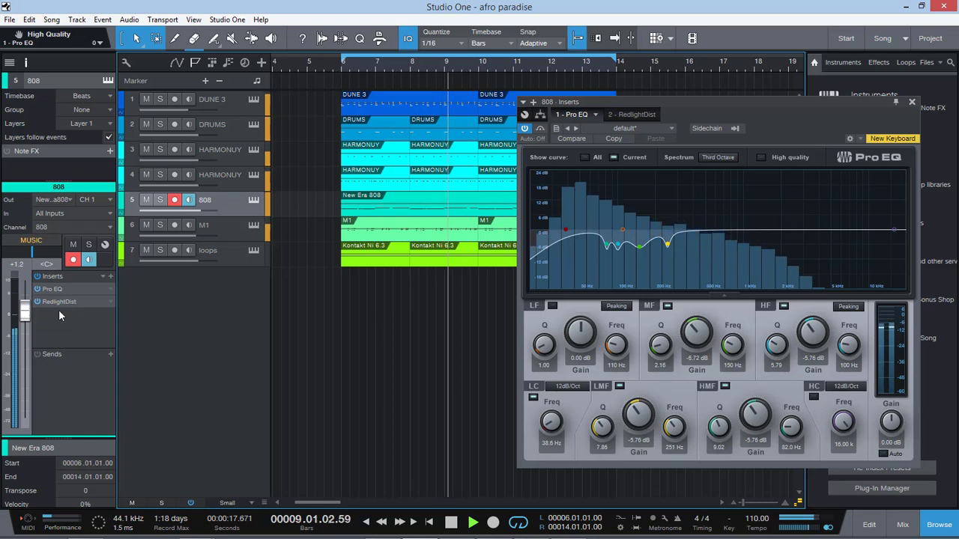
{"action": "key", "text": "space"}
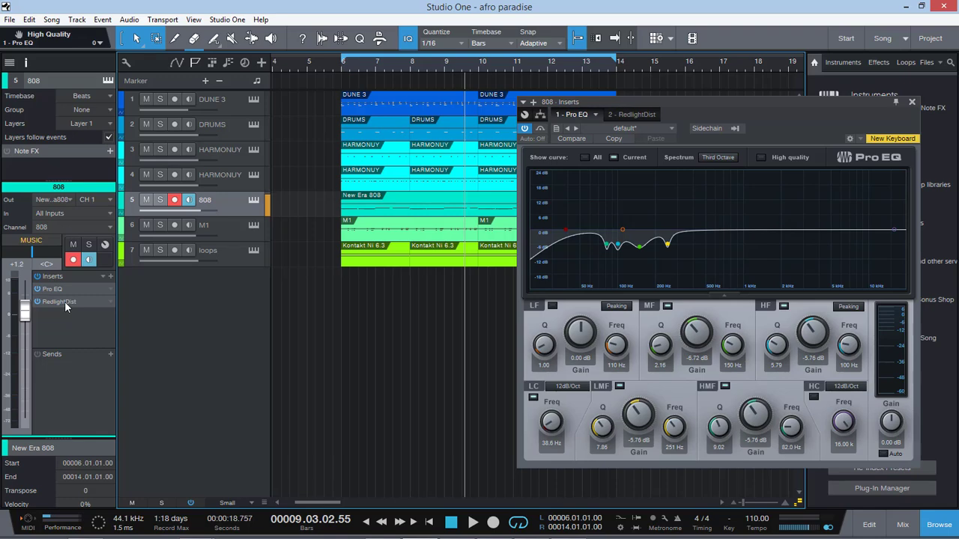
{"action": "double_click", "coordinate": [60, 302]}
{"action": "left_click", "coordinate": [760, 103]}
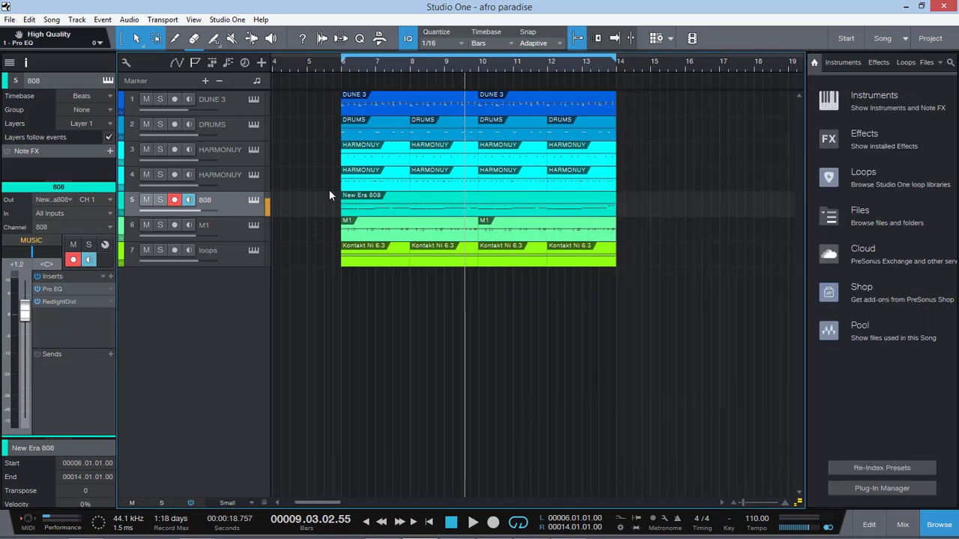
Step: Play the song from bar 6 and mute the DUNE 3 track
{"action": "left_click", "coordinate": [345, 66]}
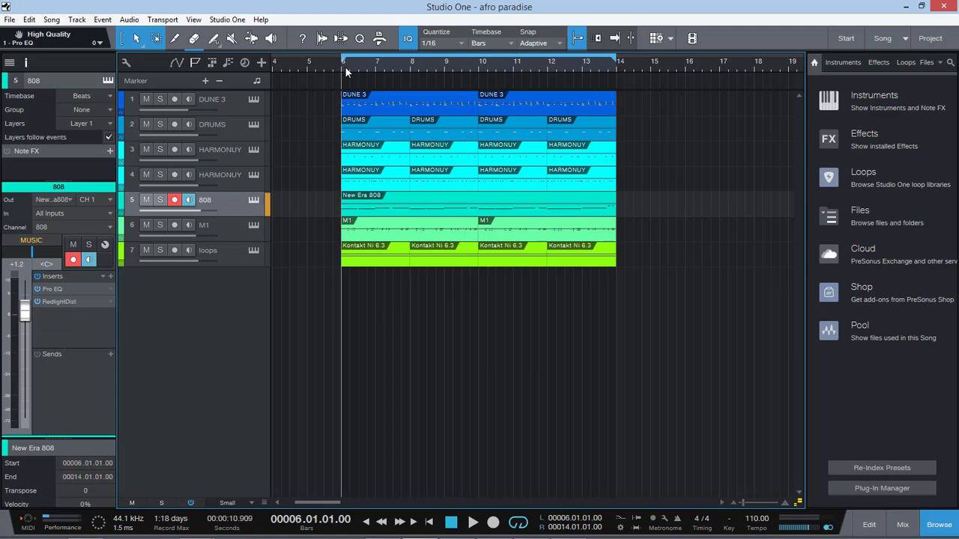
{"action": "key", "text": "space"}
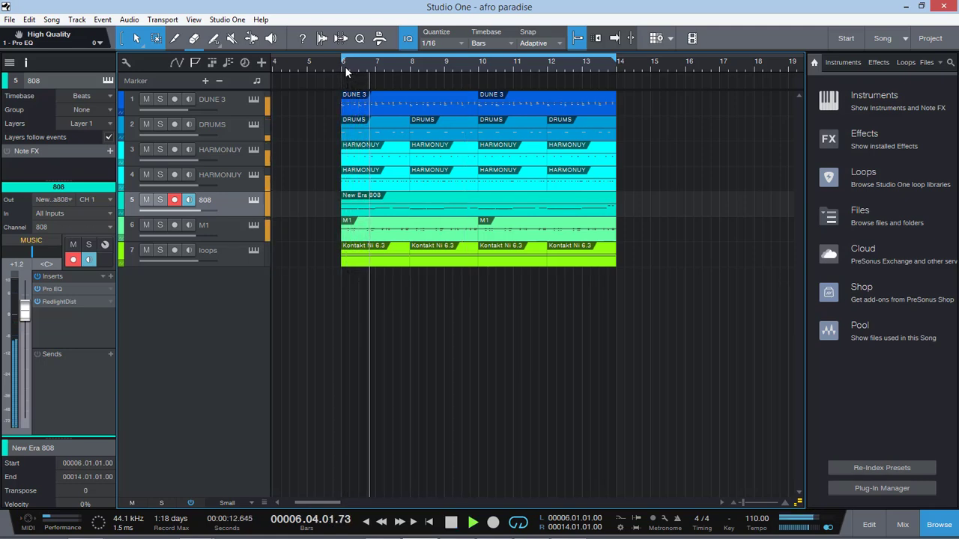
{"action": "left_click", "coordinate": [147, 99]}
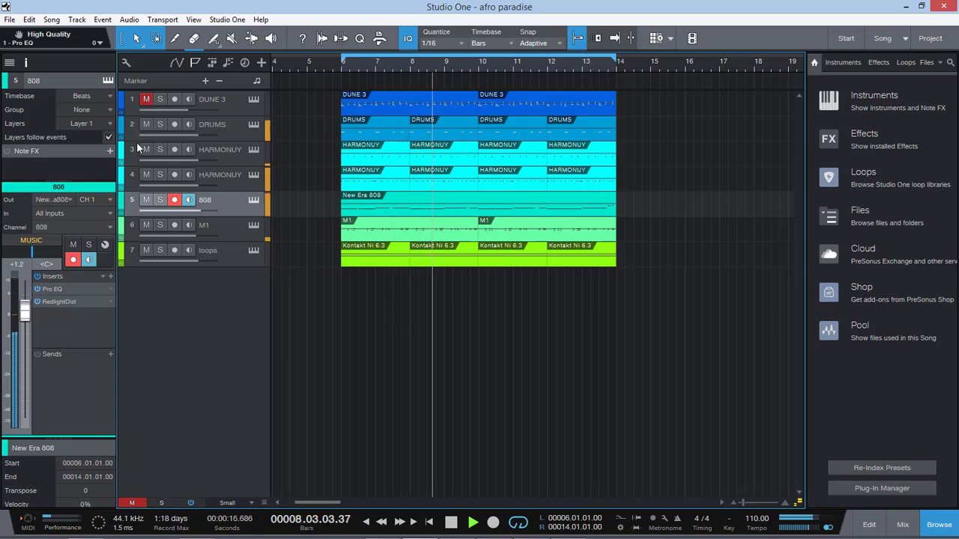
Step: Compare the 808 with RedlightDist deactivated and active, leave it on, and close its window
{"action": "left_click", "coordinate": [53, 301]}
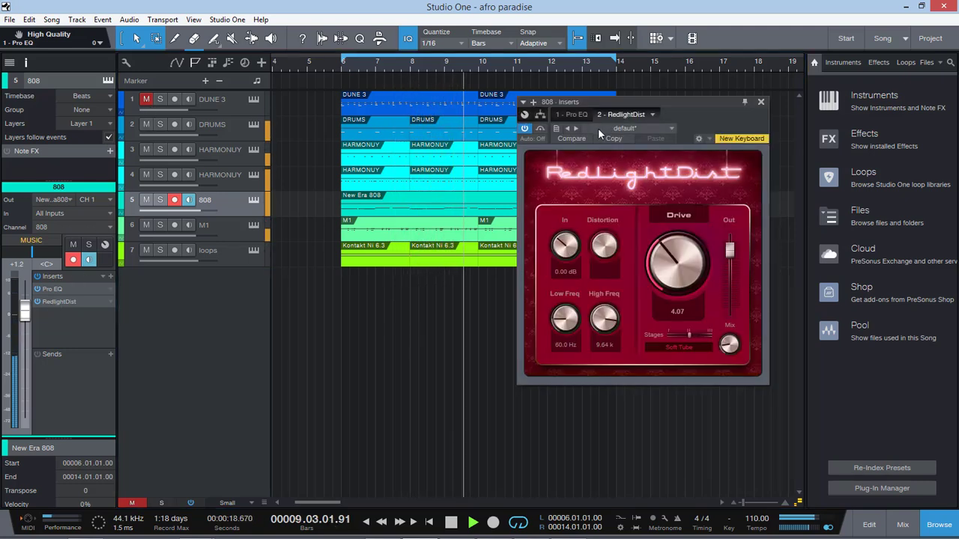
{"action": "left_click", "coordinate": [523, 129]}
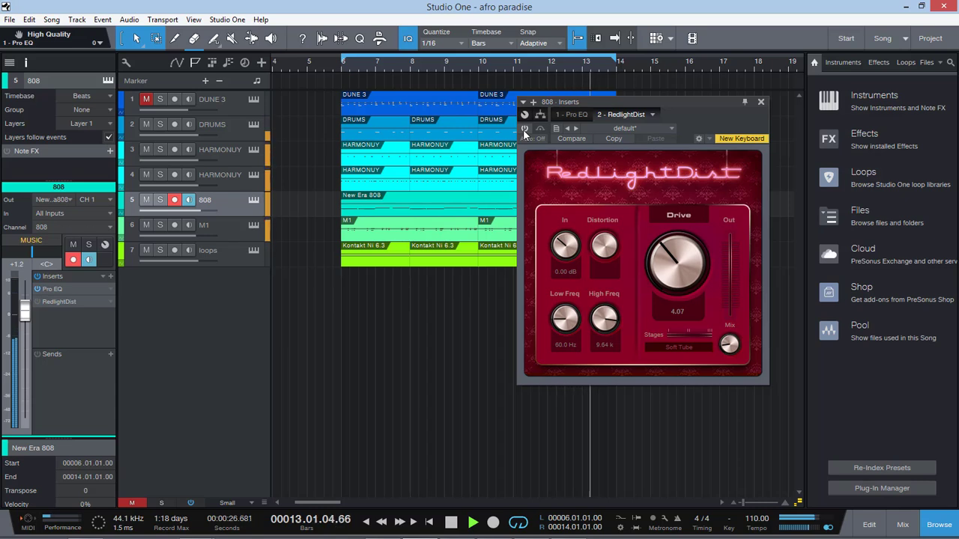
{"action": "left_click", "coordinate": [523, 128]}
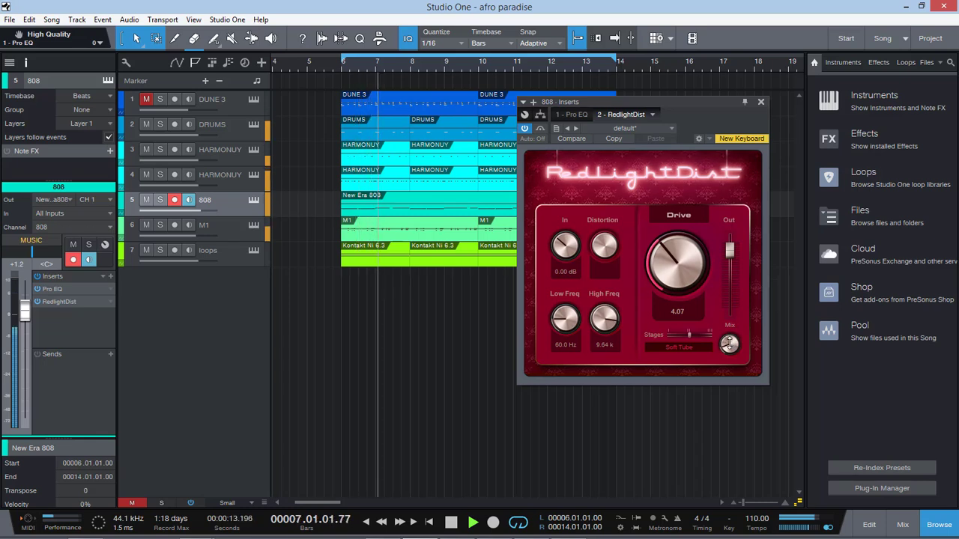
{"action": "left_click", "coordinate": [761, 102]}
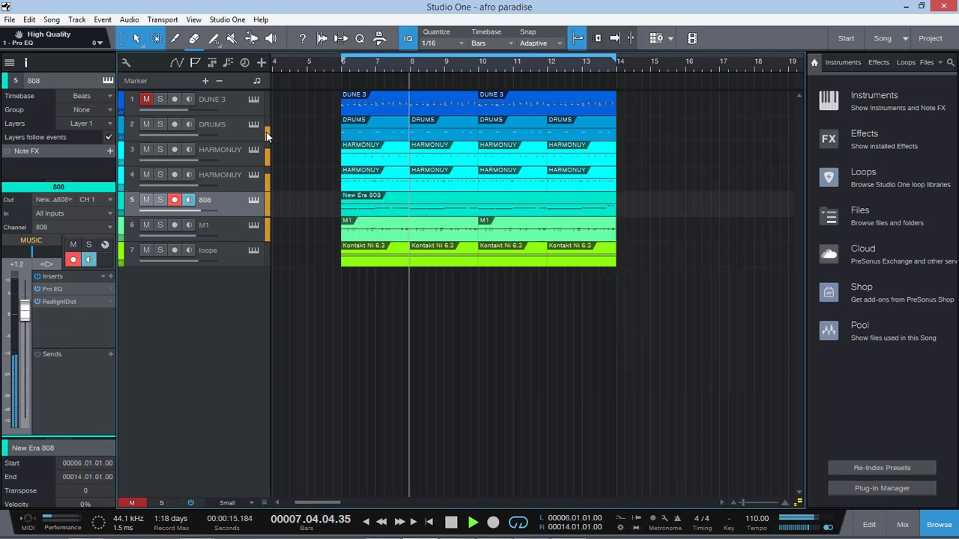
Step: Select the DUNE 3 track and unmute it so it plays with the rest of the song
{"action": "left_click", "coordinate": [225, 104]}
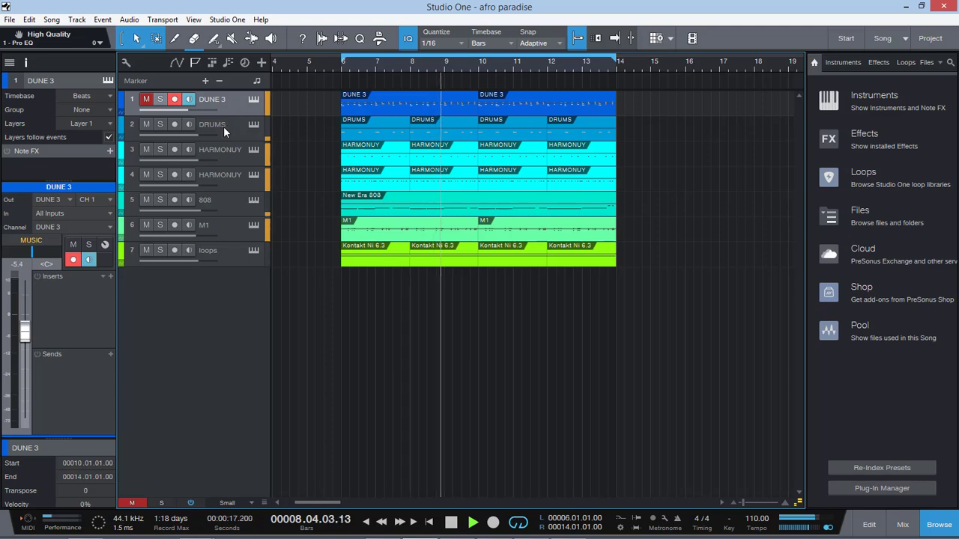
{"action": "left_click", "coordinate": [224, 126]}
{"action": "left_click", "coordinate": [225, 101]}
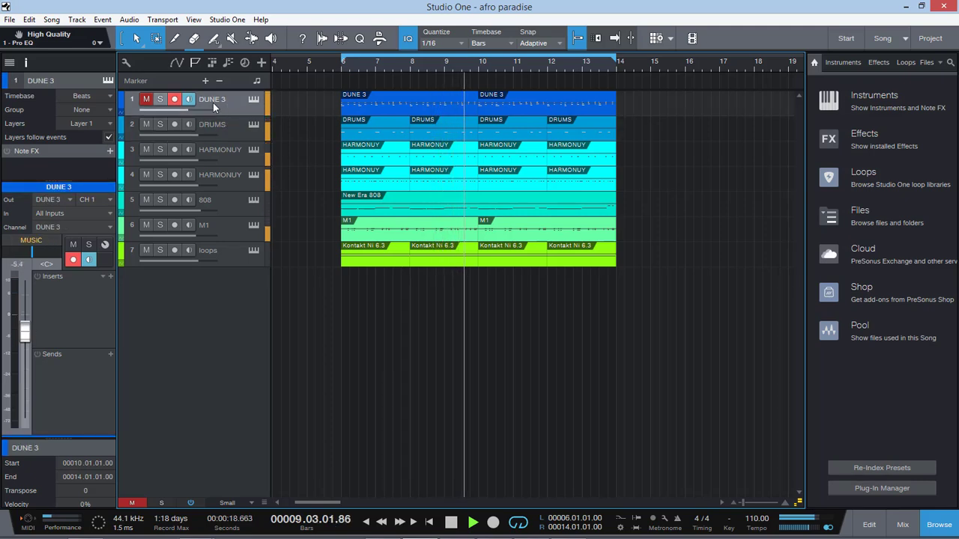
{"action": "left_click", "coordinate": [146, 100]}
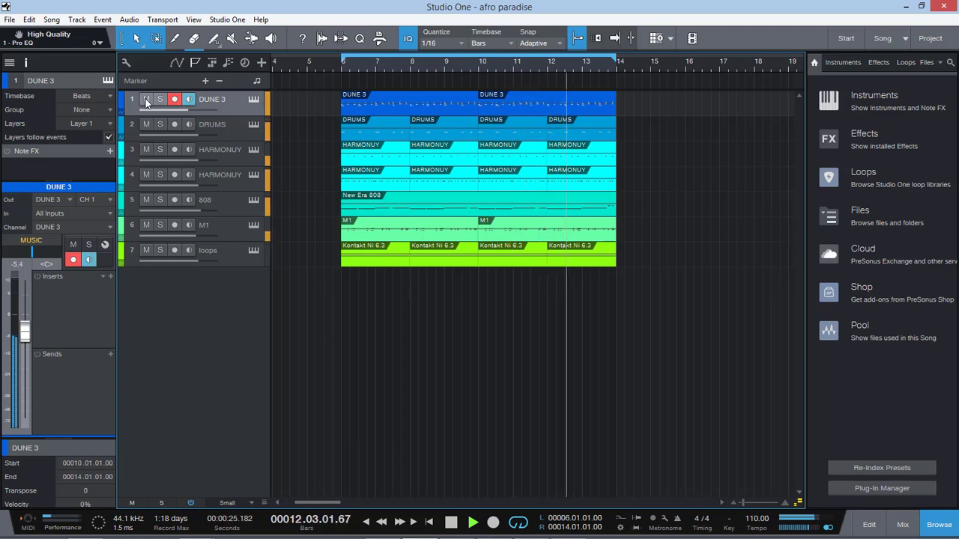
Step: Switch to Chrome, look through the pristine productions website's sample packs, drum kits and mixing courses, and return to its YouTube channel page
{"action": "mouse_move", "coordinate": [467, 527]}
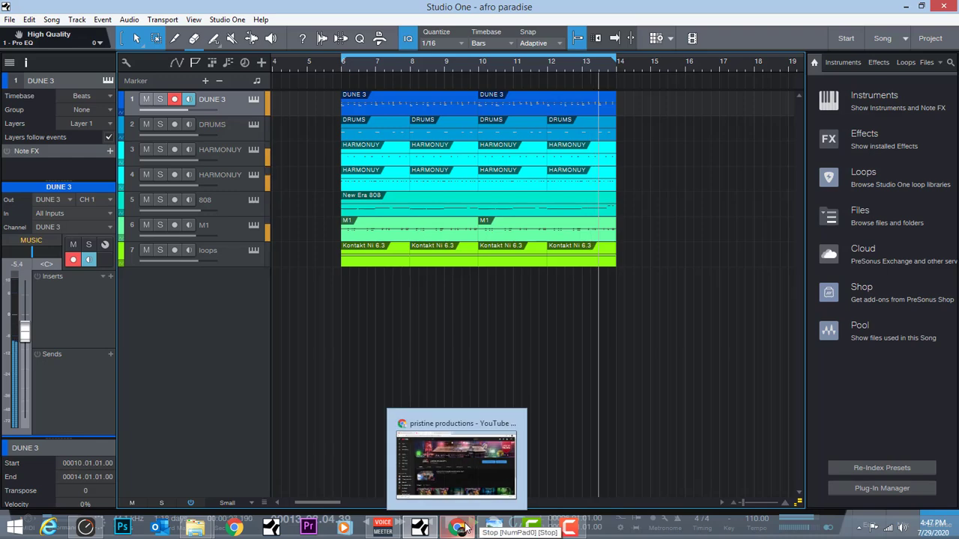
{"action": "left_click", "coordinate": [467, 468]}
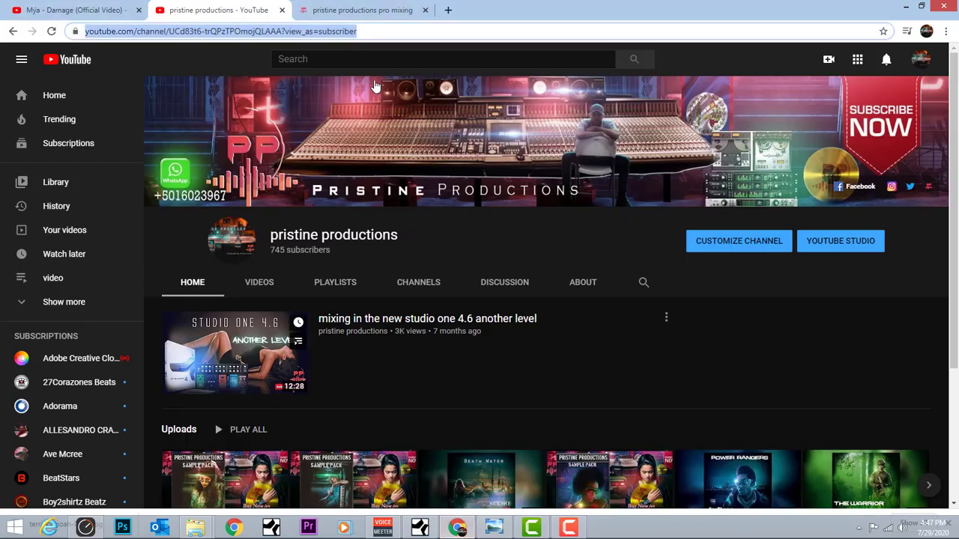
{"action": "left_click", "coordinate": [352, 11]}
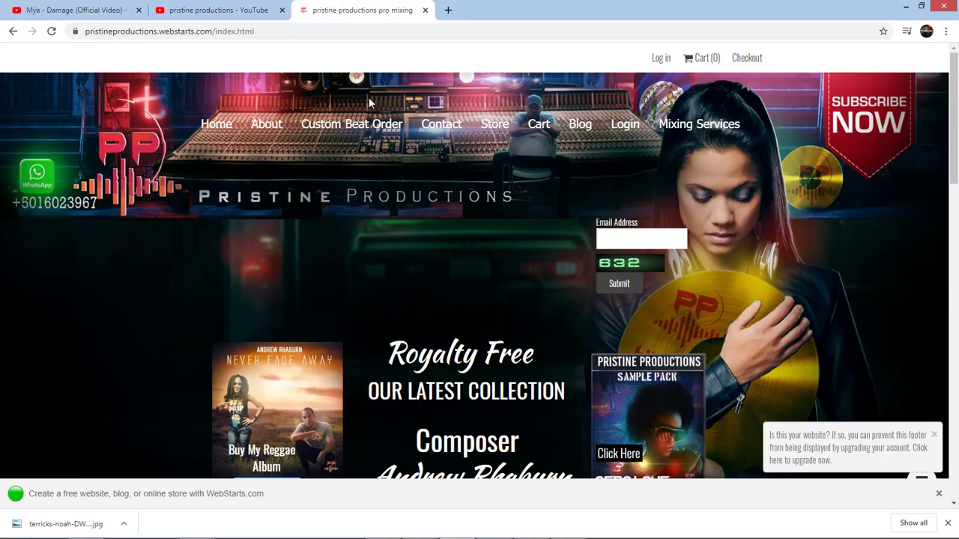
{"action": "scroll", "coordinate": [438, 172], "scroll_direction": "down", "scroll_amount": 6}
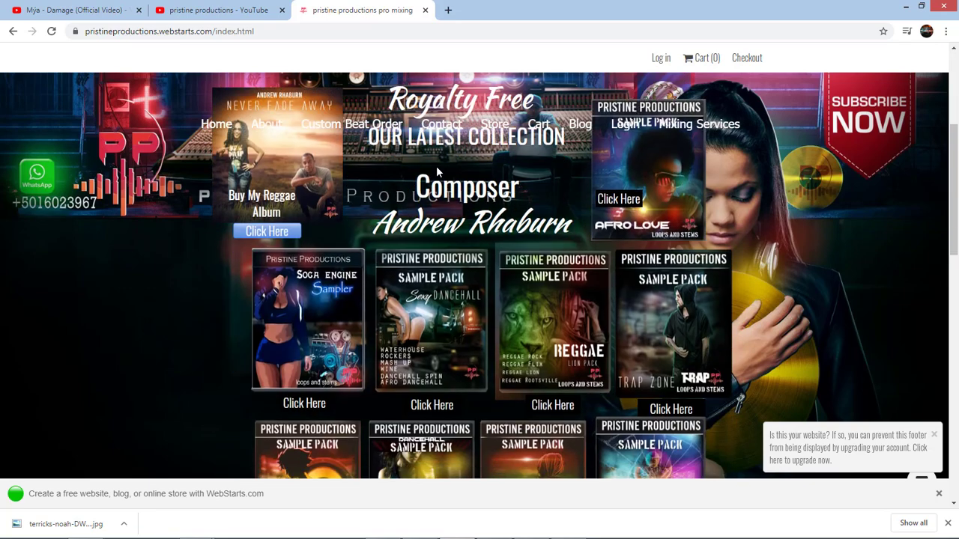
{"action": "scroll", "coordinate": [437, 172], "scroll_direction": "down", "scroll_amount": 7}
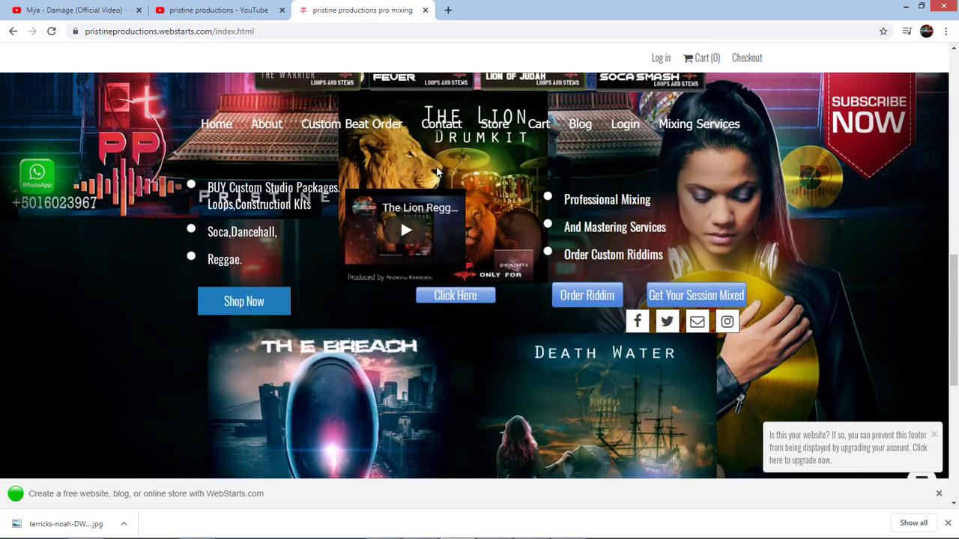
{"action": "scroll", "coordinate": [437, 173], "scroll_direction": "down", "scroll_amount": 2}
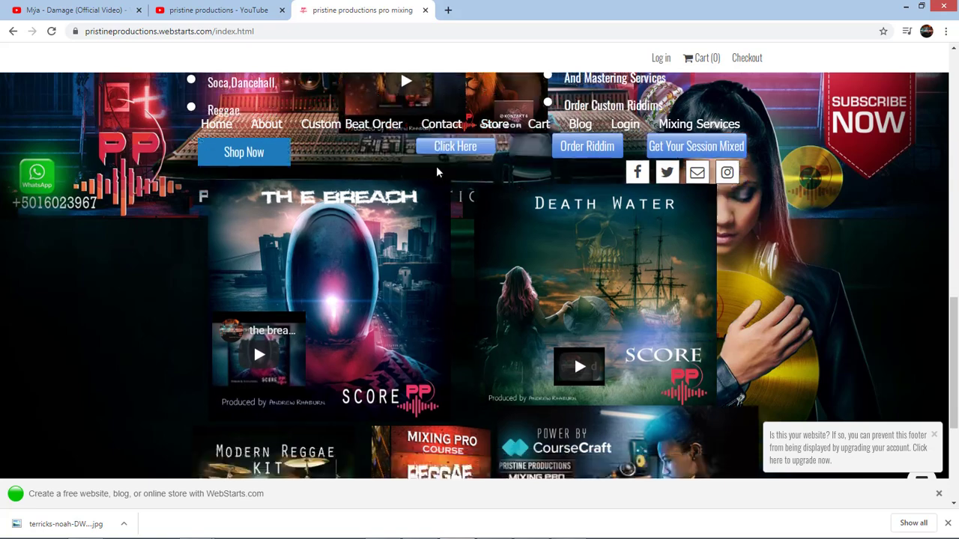
{"action": "scroll", "coordinate": [437, 173], "scroll_direction": "up", "scroll_amount": 2}
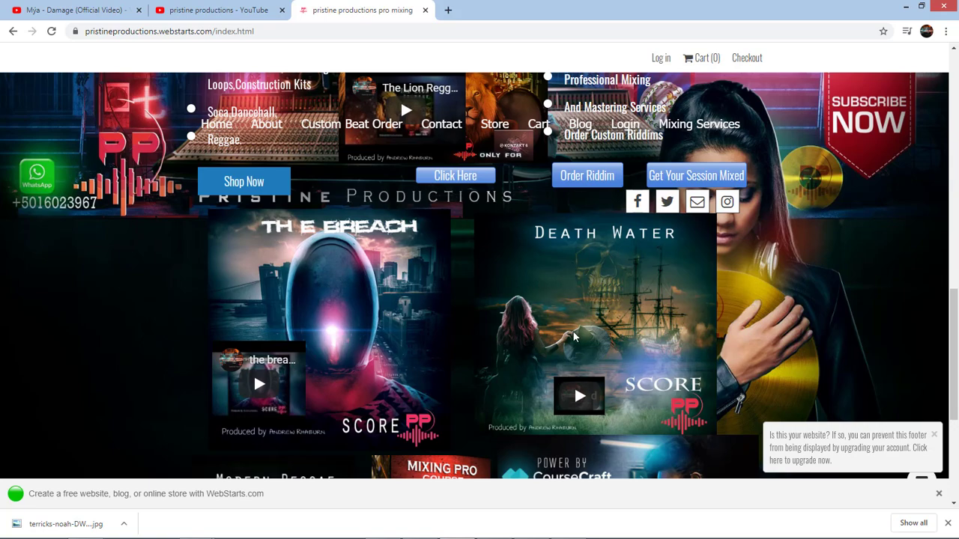
{"action": "scroll", "coordinate": [573, 336], "scroll_direction": "down", "scroll_amount": 3}
{"action": "scroll", "coordinate": [573, 336], "scroll_direction": "up", "scroll_amount": 3}
{"action": "scroll", "coordinate": [550, 313], "scroll_direction": "down", "scroll_amount": 3}
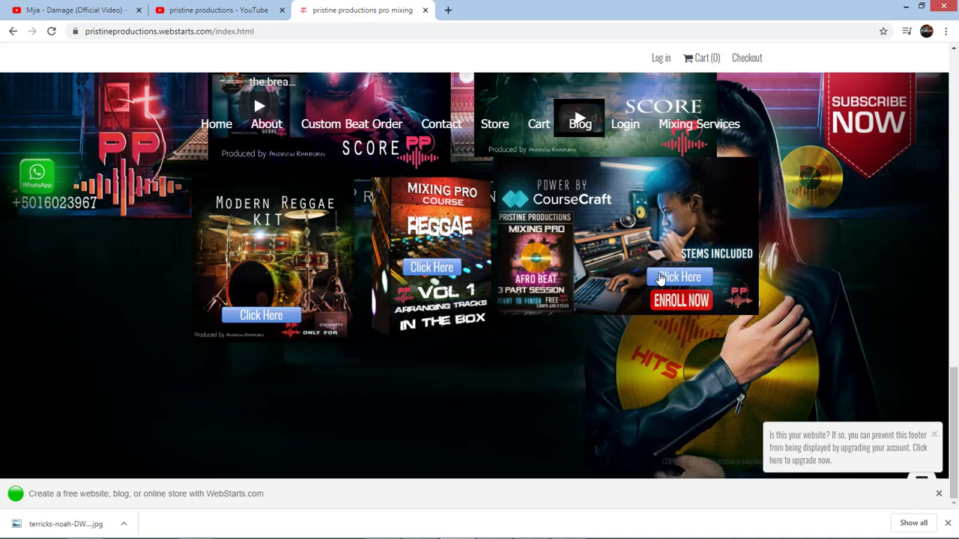
{"action": "scroll", "coordinate": [573, 262], "scroll_direction": "up", "scroll_amount": 7}
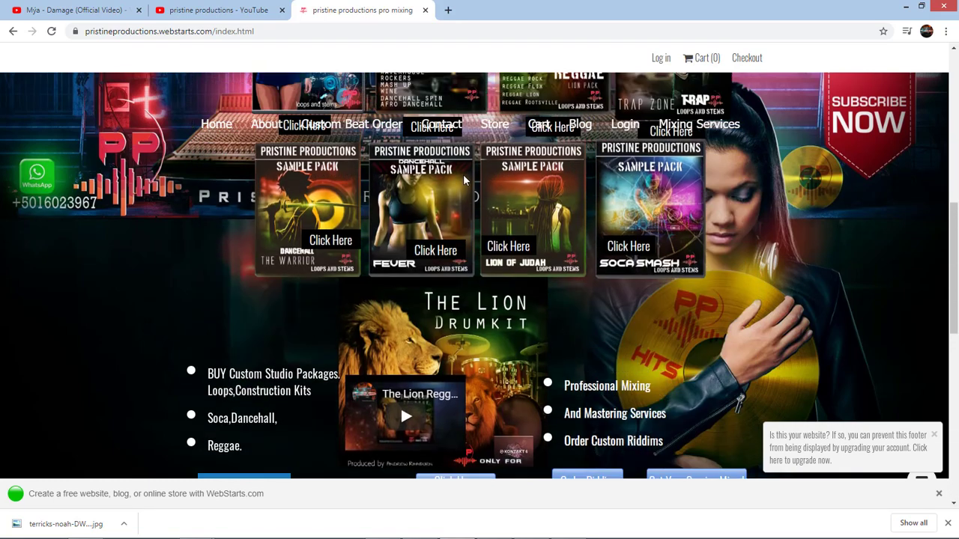
{"action": "scroll", "coordinate": [462, 174], "scroll_direction": "up", "scroll_amount": 3}
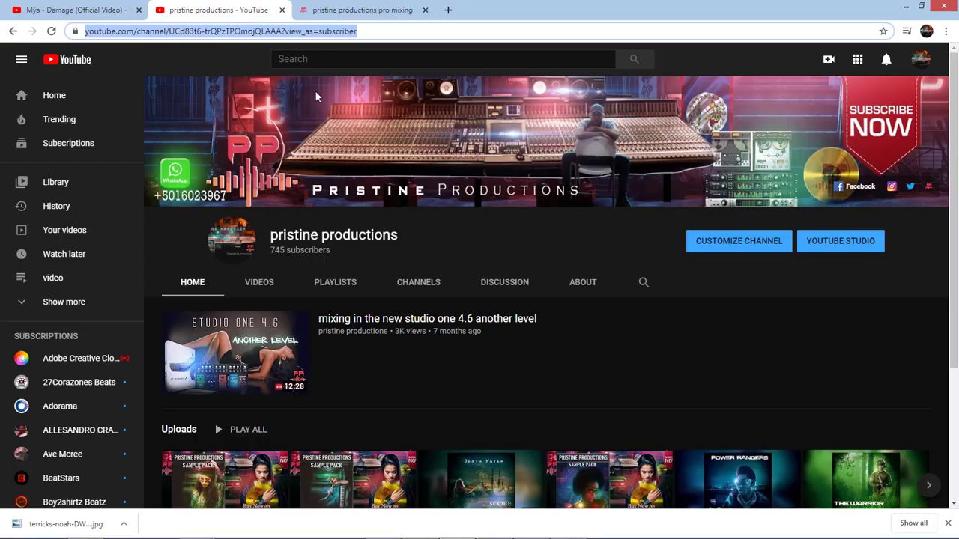
{"action": "left_click", "coordinate": [224, 10]}
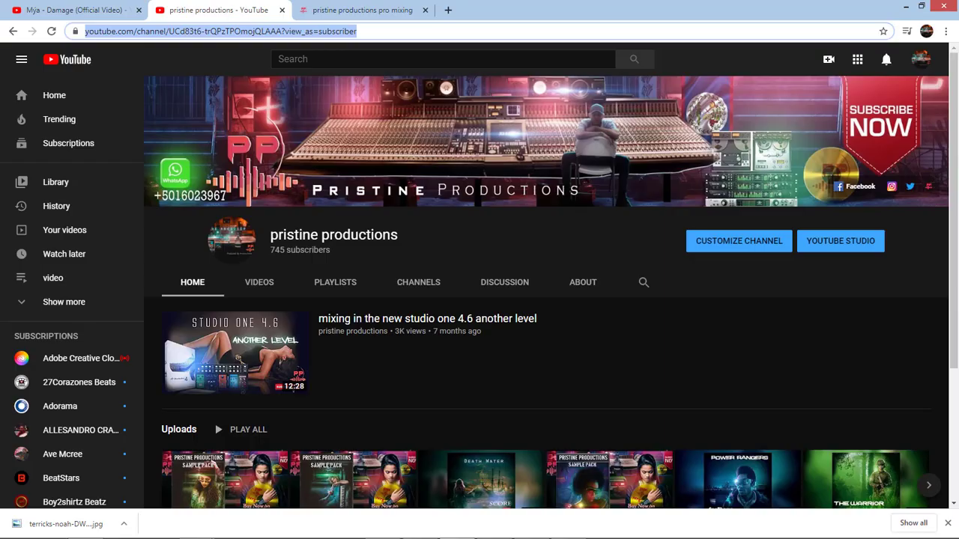
Step: Switch back to the afro paradise song in Studio One and stop playback
{"action": "mouse_move", "coordinate": [567, 531]}
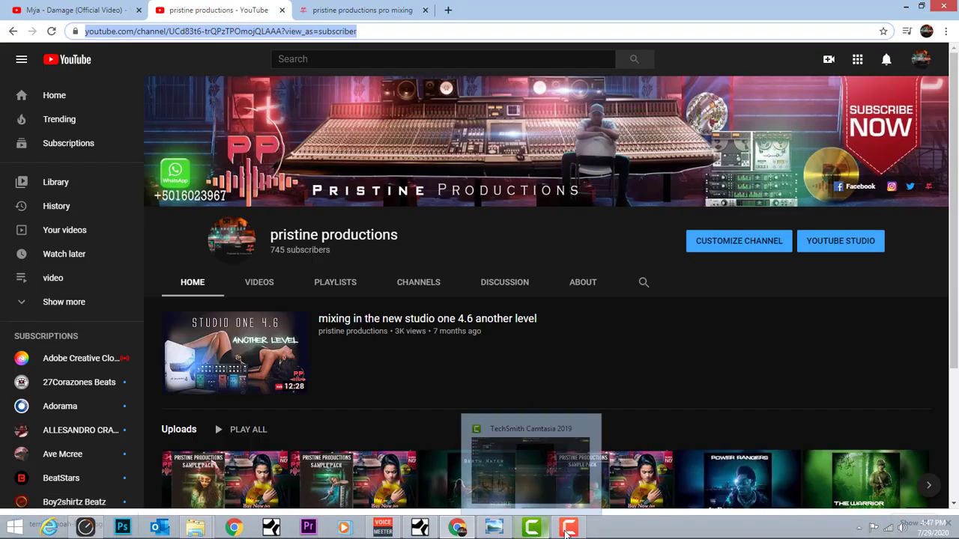
{"action": "left_click", "coordinate": [420, 528]}
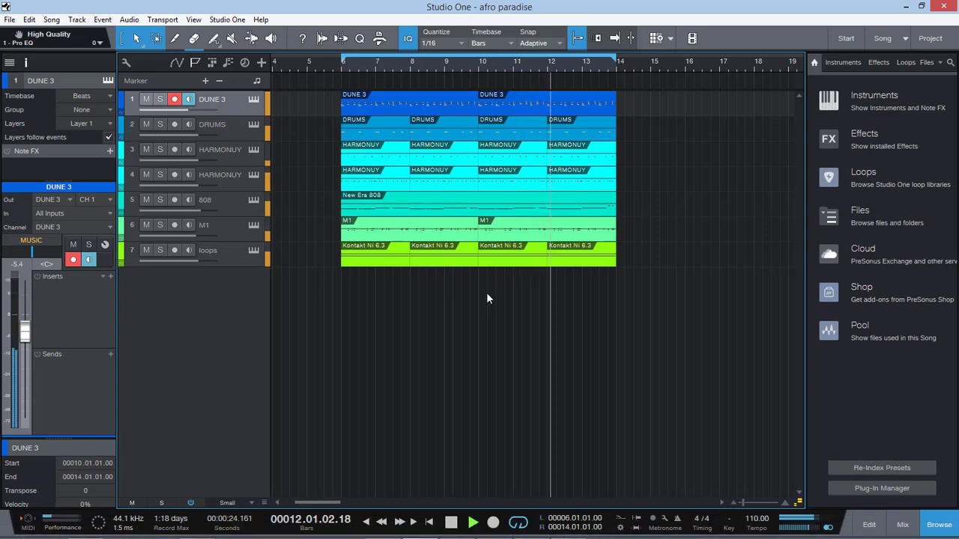
{"action": "key", "text": "space"}
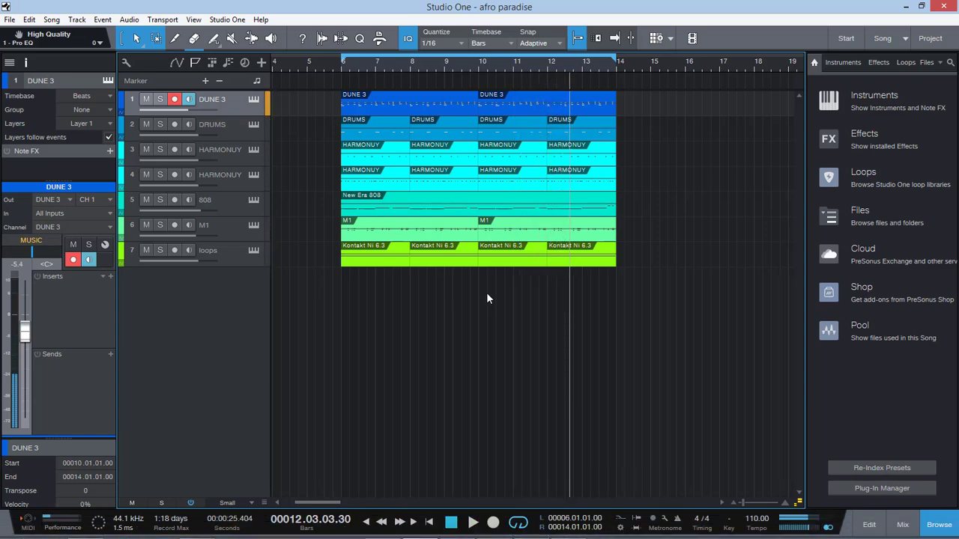